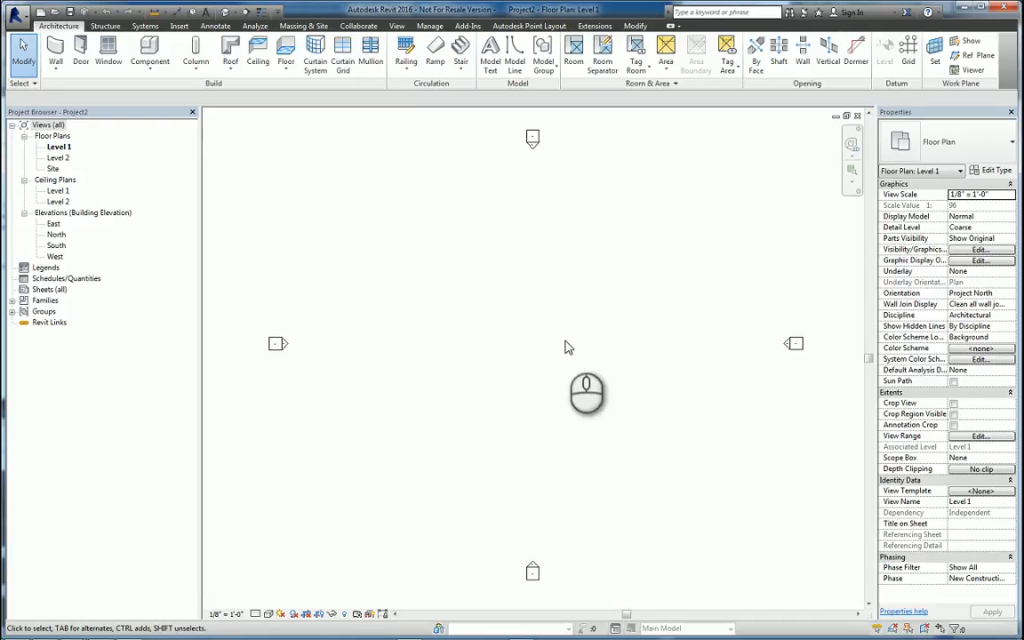
- Draw a straight horizontal Generic - 8" wall about 22'-0" long near the centre of the Level 1 plan
{"action": "left_click", "coordinate": [515, 26]}
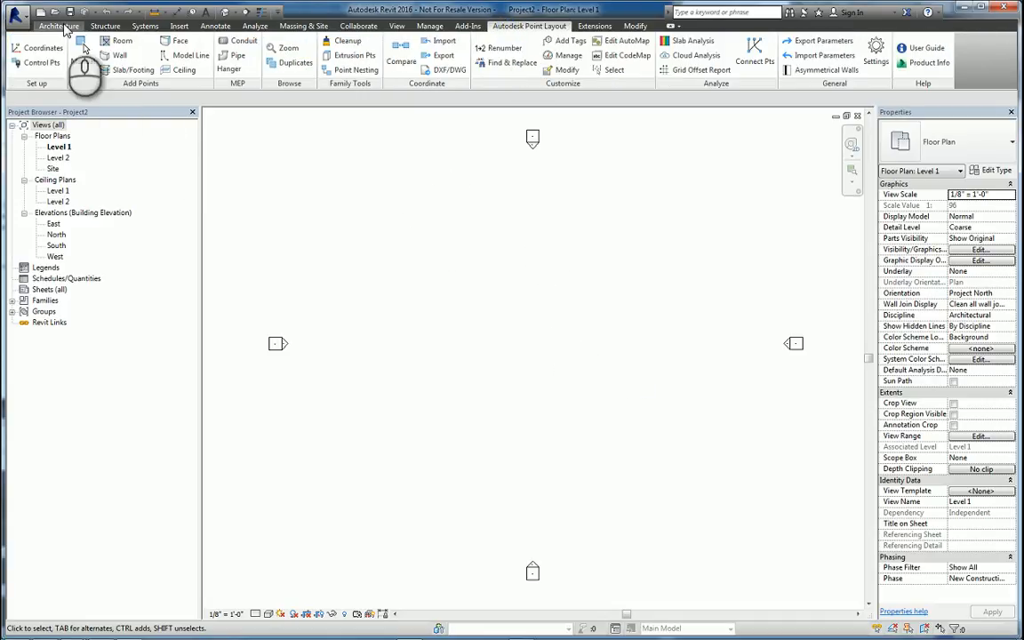
{"action": "left_click", "coordinate": [66, 26]}
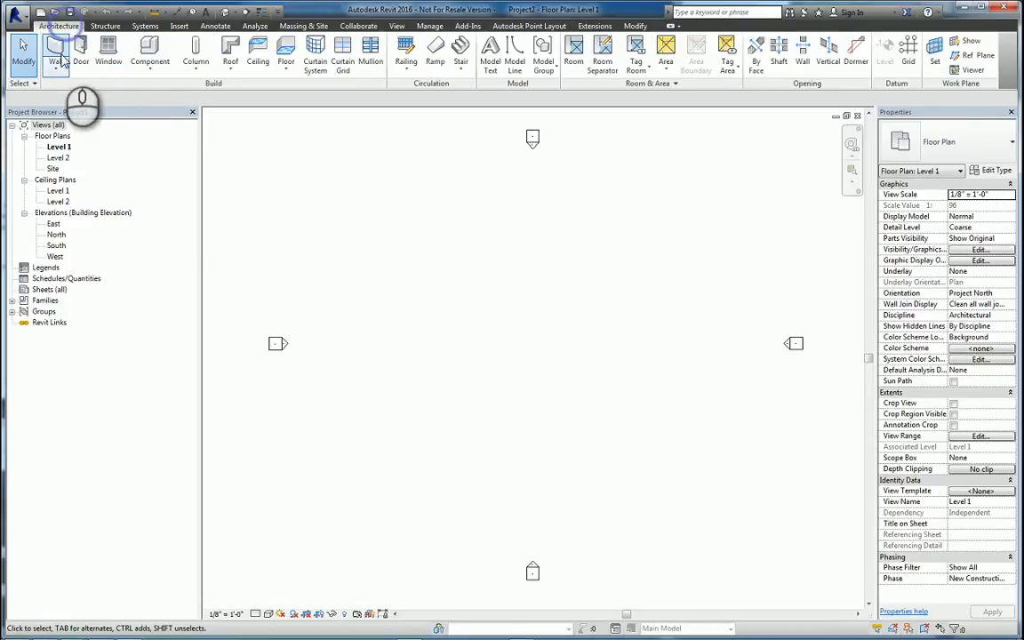
{"action": "left_click", "coordinate": [55, 42]}
{"action": "left_click", "coordinate": [488, 338]}
{"action": "left_click", "coordinate": [557, 338]}
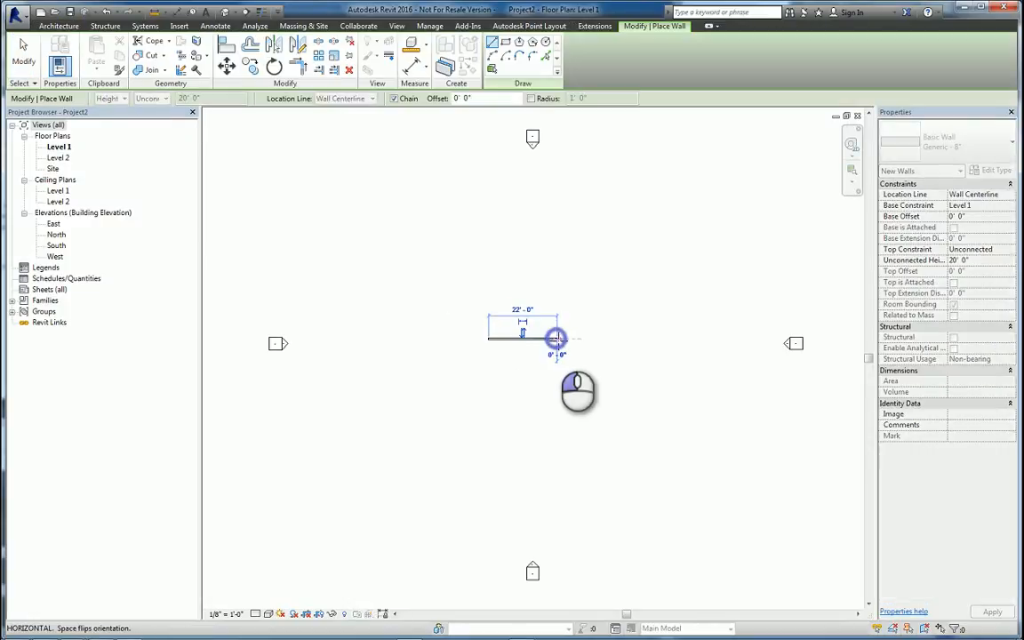
{"action": "key", "text": "Escape"}
- Draw a start-end-radius arc wall with a radius of about 25'-10" beside the straight wall, curving down to the lower right
{"action": "left_click", "coordinate": [491, 55]}
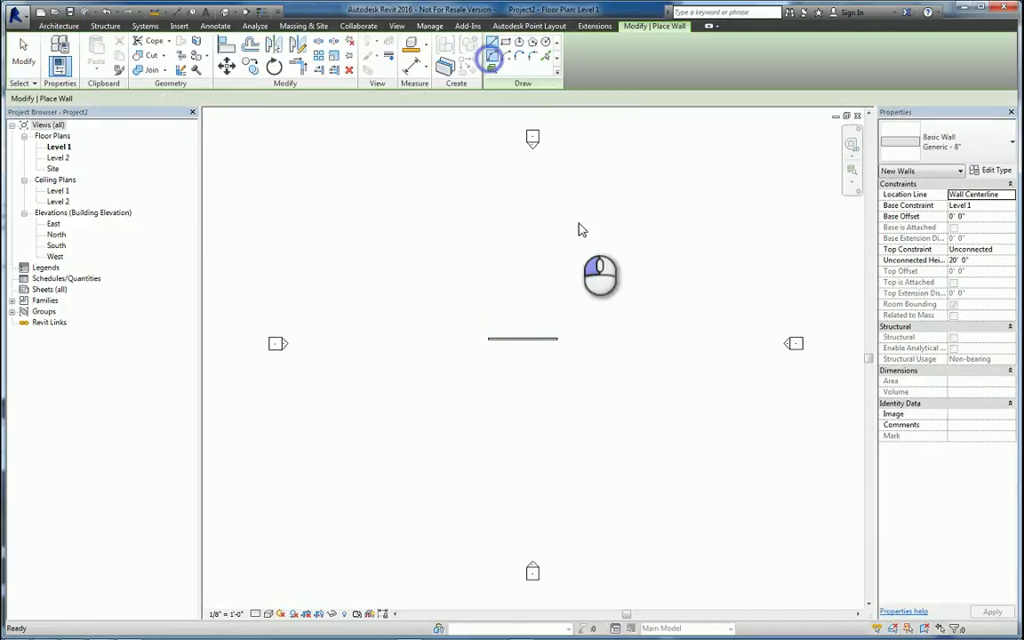
{"action": "left_click", "coordinate": [598, 339]}
{"action": "left_click", "coordinate": [658, 429]}
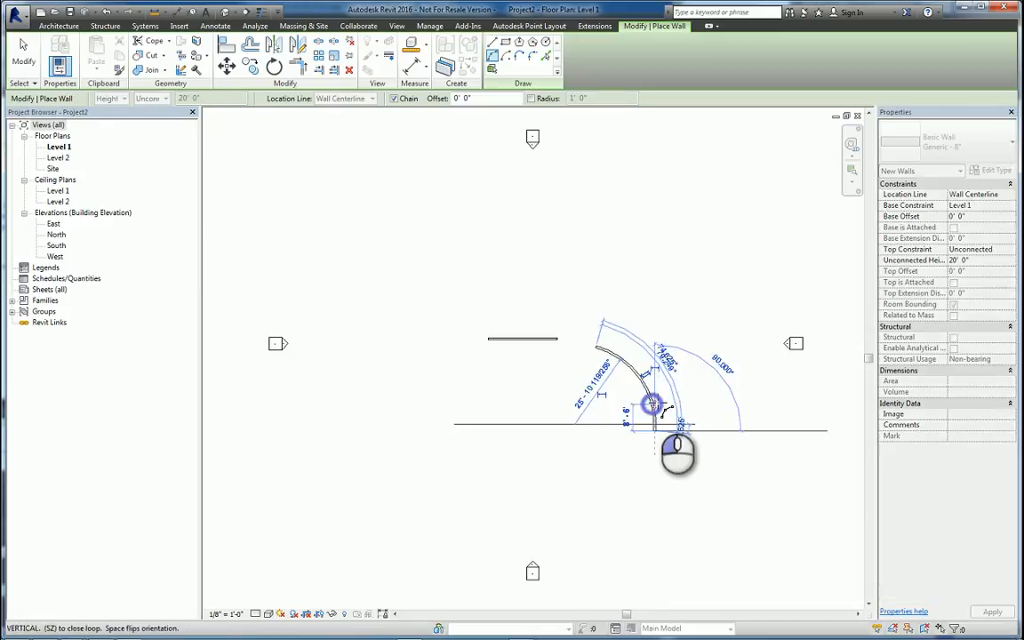
{"action": "left_click", "coordinate": [651, 407]}
{"action": "key", "text": "Escape"}
{"action": "key", "text": "Escape"}
- Open the default 3D view with shaded display and show both walls side by side
{"action": "left_click", "coordinate": [524, 25]}
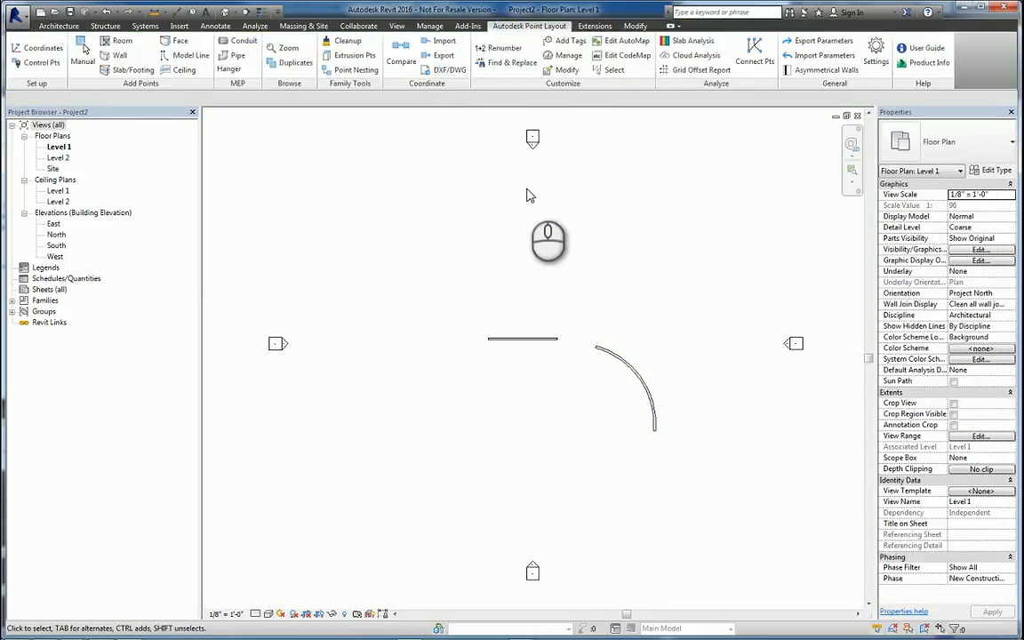
{"action": "left_click", "coordinate": [223, 12]}
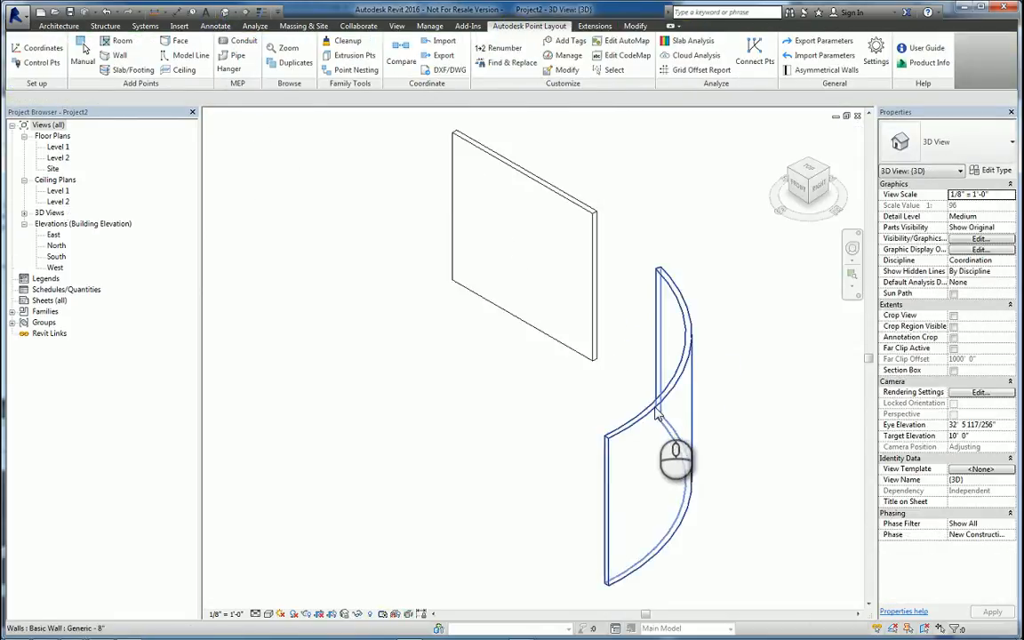
{"action": "mouse_move", "coordinate": [648, 425]}
{"action": "middle_mouse_down", "text": "shift"}
{"action": "mouse_move", "coordinate": [393, 405]}
{"action": "mouse_move", "coordinate": [524, 455]}
{"action": "middle_mouse_up", "text": "shift"}
{"action": "middle_click_drag", "start_coordinate": [626, 513], "coordinate": [637, 503]}
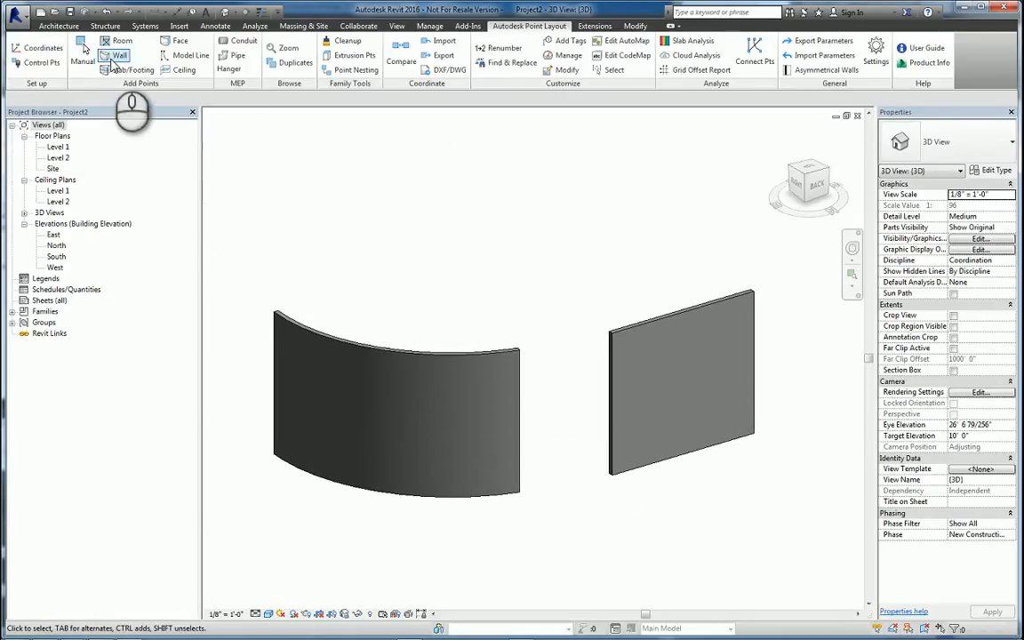
- Add wall points to all walls with prefix Wall, start number 1000, marking both top and bottom at Track Center with no curve spacing
{"action": "left_click", "coordinate": [116, 55]}
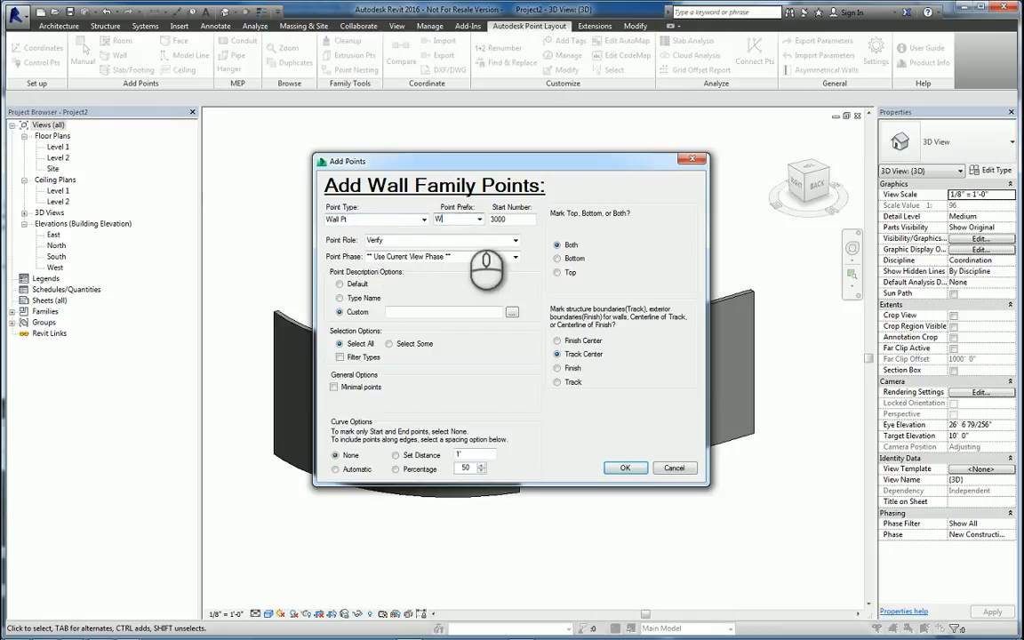
{"action": "double_click", "coordinate": [509, 221]}
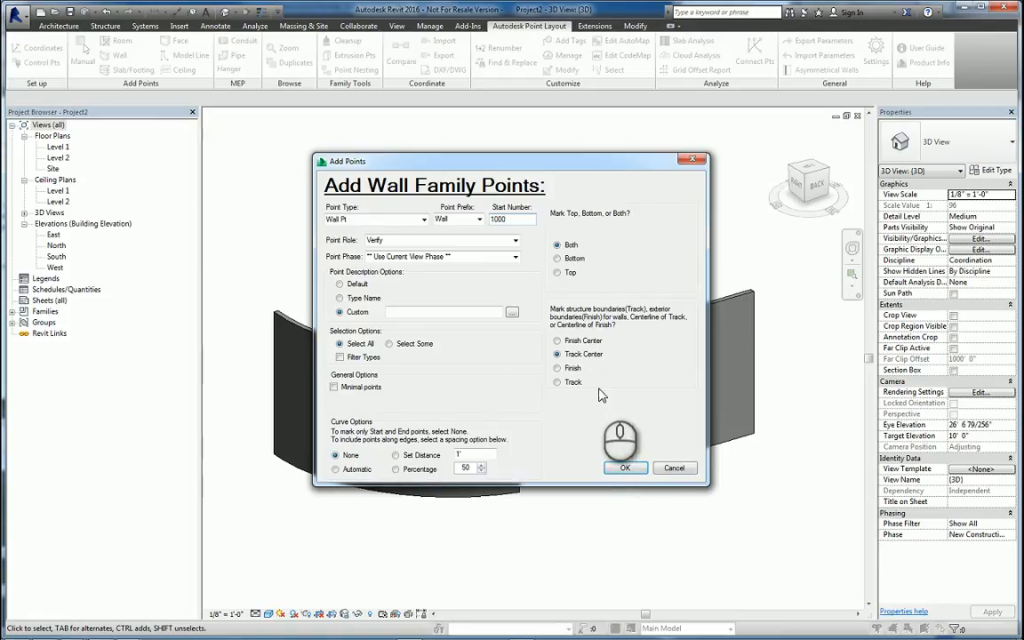
{"action": "left_click", "coordinate": [622, 468]}
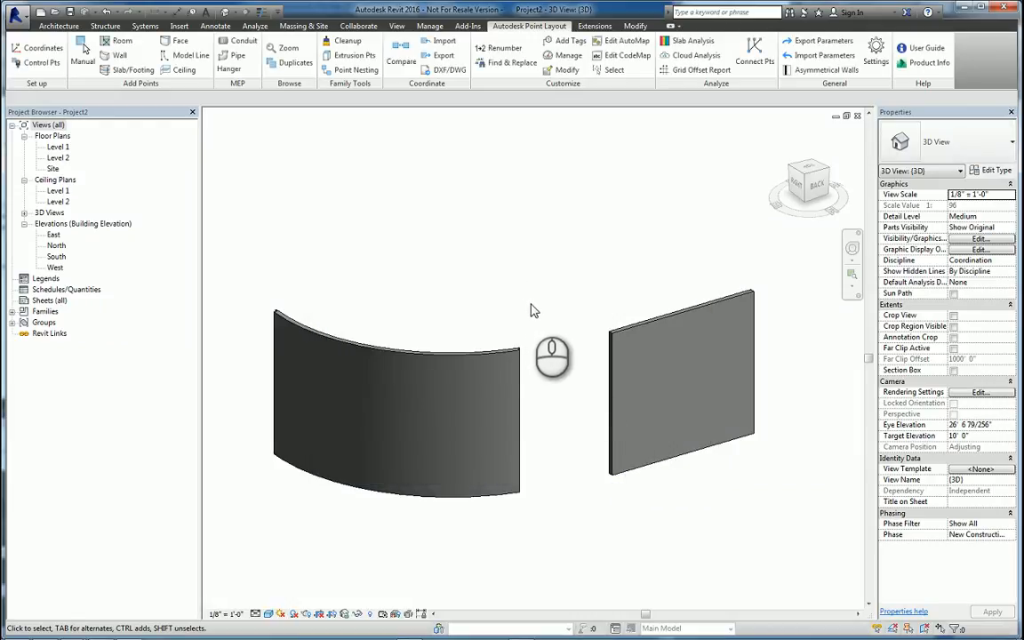
- Examine where the wall points were placed at the ends of the curved and straight walls
{"action": "scroll", "coordinate": [531, 342], "scroll_direction": "up", "scroll_amount": 4}
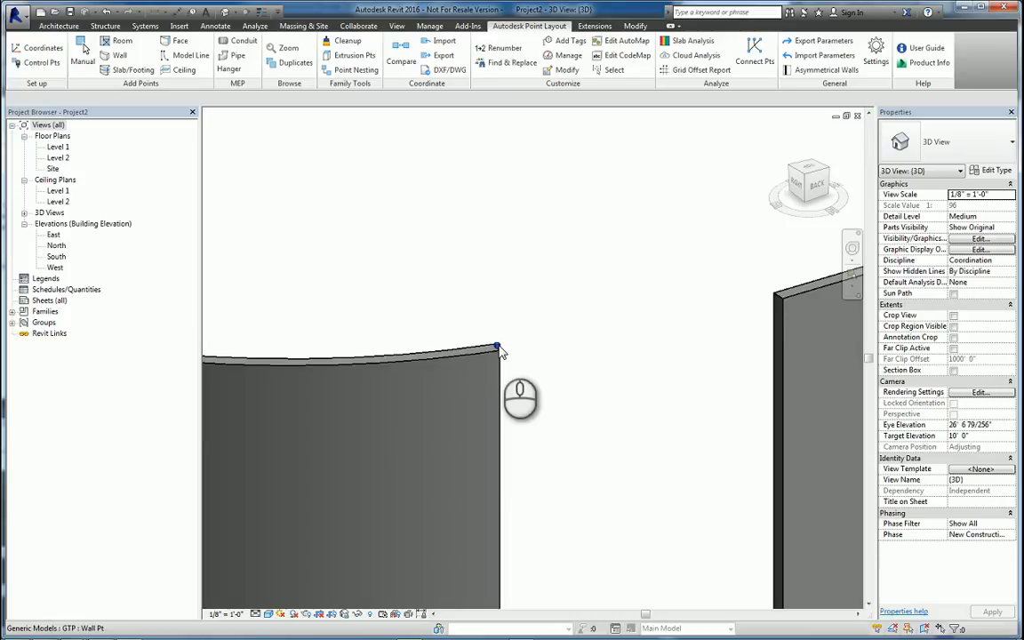
{"action": "scroll", "coordinate": [500, 353], "scroll_direction": "down", "scroll_amount": 4}
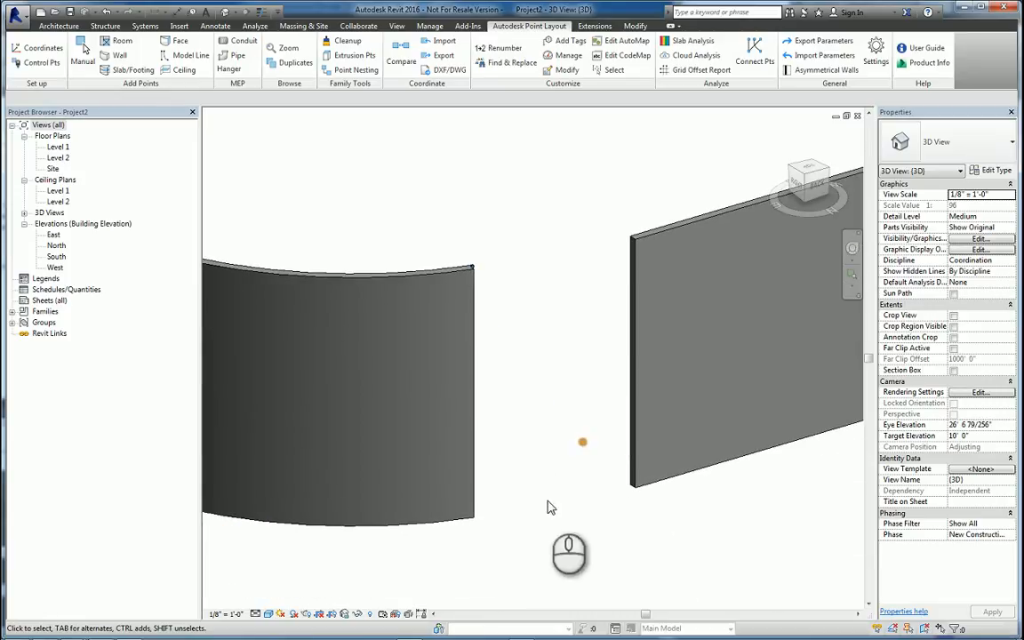
{"action": "scroll", "coordinate": [550, 513], "scroll_direction": "up", "scroll_amount": 5}
{"action": "scroll", "coordinate": [533, 519], "scroll_direction": "down", "scroll_amount": 5}
{"action": "middle_click_drag", "start_coordinate": [589, 501], "coordinate": [395, 427], "text": "shift"}
{"action": "scroll", "coordinate": [262, 333], "scroll_direction": "up", "scroll_amount": 4}
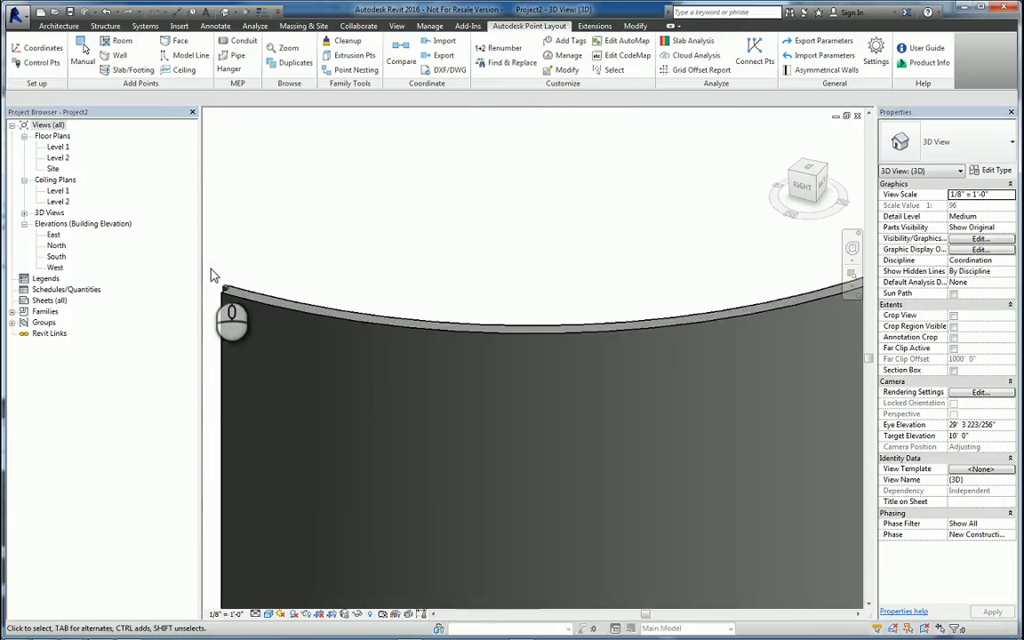
{"action": "scroll", "coordinate": [222, 276], "scroll_direction": "down", "scroll_amount": 4}
{"action": "scroll", "coordinate": [398, 278], "scroll_direction": "down", "scroll_amount": 2}
{"action": "middle_click_drag", "start_coordinate": [521, 308], "coordinate": [413, 414]}
{"action": "scroll", "coordinate": [482, 316], "scroll_direction": "up", "scroll_amount": 6}
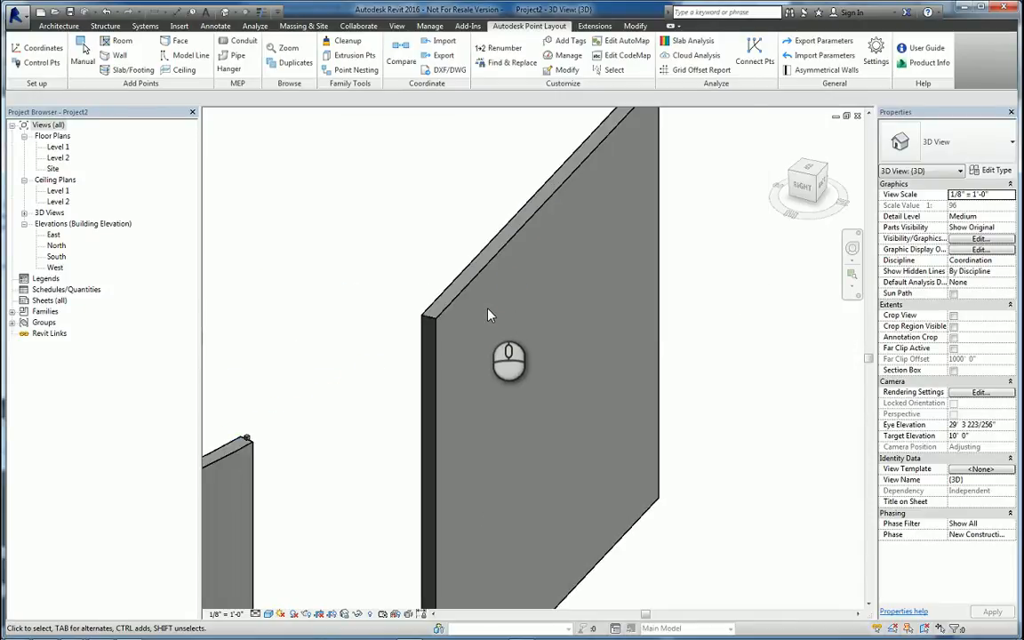
{"action": "middle_click_drag", "start_coordinate": [496, 425], "coordinate": [637, 424], "text": "shift"}
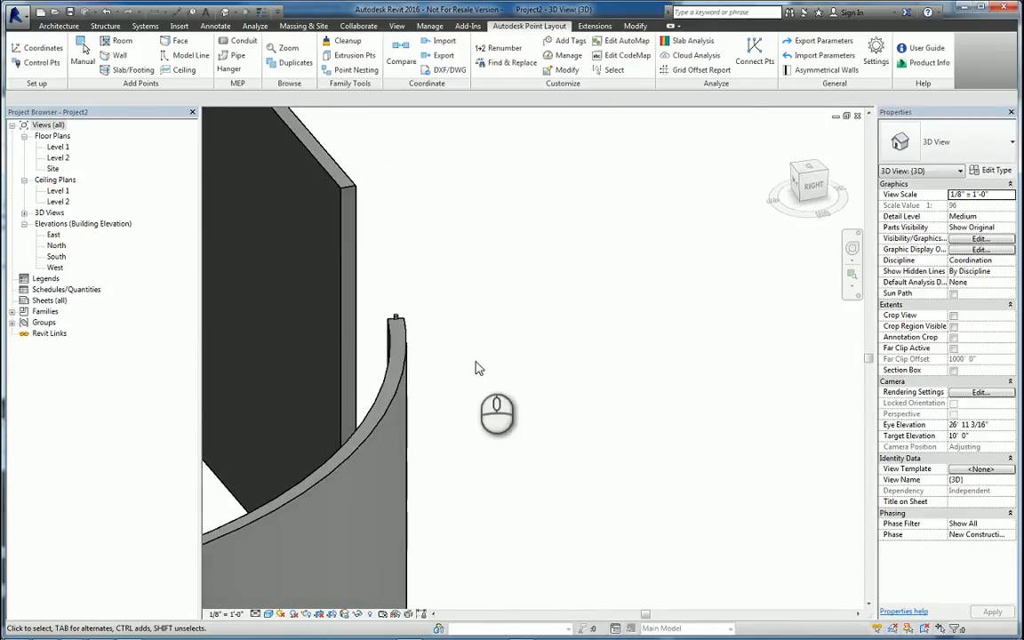
{"action": "scroll", "coordinate": [478, 365], "scroll_direction": "down", "scroll_amount": 3}
{"action": "middle_click_drag", "start_coordinate": [521, 392], "coordinate": [725, 495], "text": "shift"}
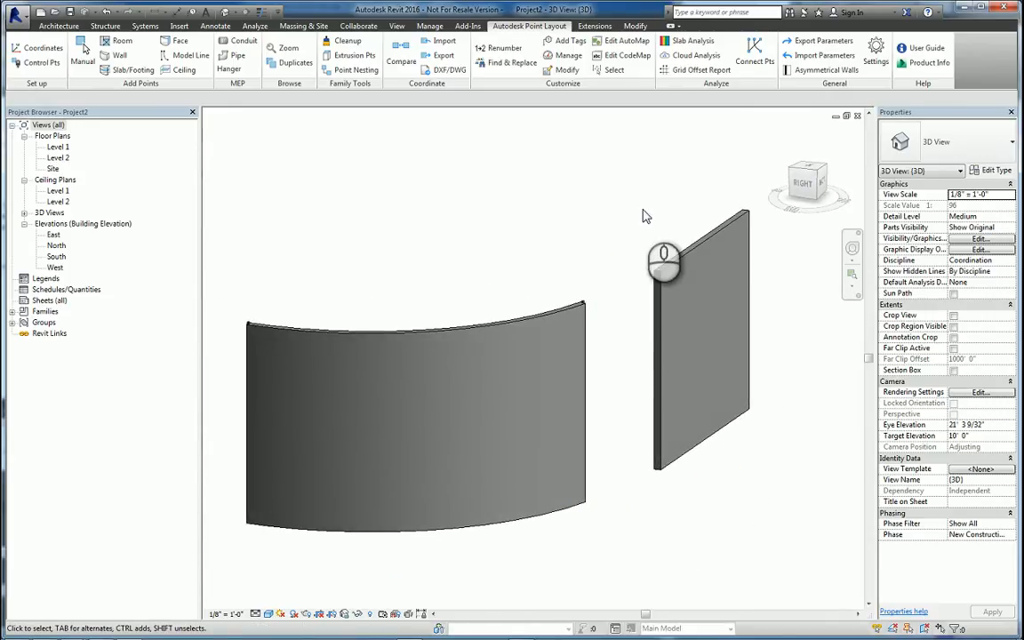
- Add face points by edge with automatic spacing and description Location Pt along both top edges of the straight wall
{"action": "left_click", "coordinate": [175, 41]}
{"action": "left_click", "coordinate": [435, 342]}
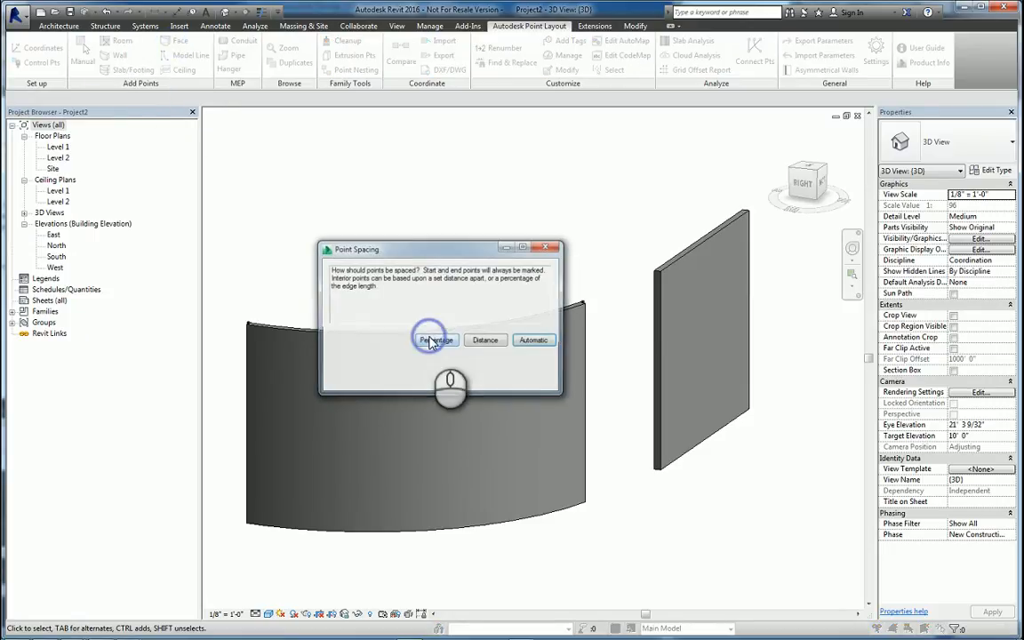
{"action": "left_click", "coordinate": [533, 341]}
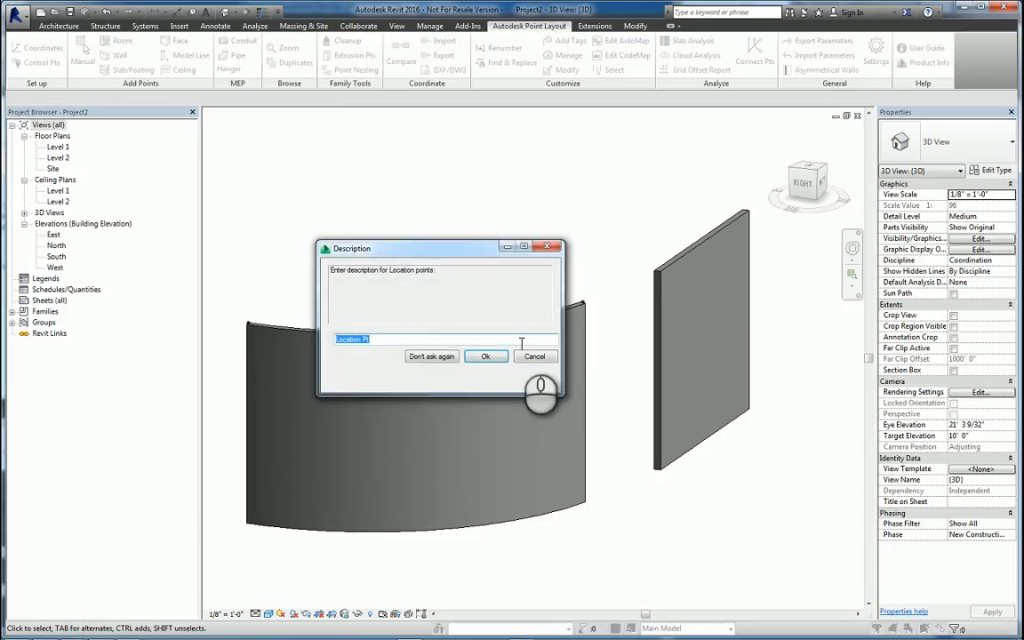
{"action": "left_click", "coordinate": [488, 356]}
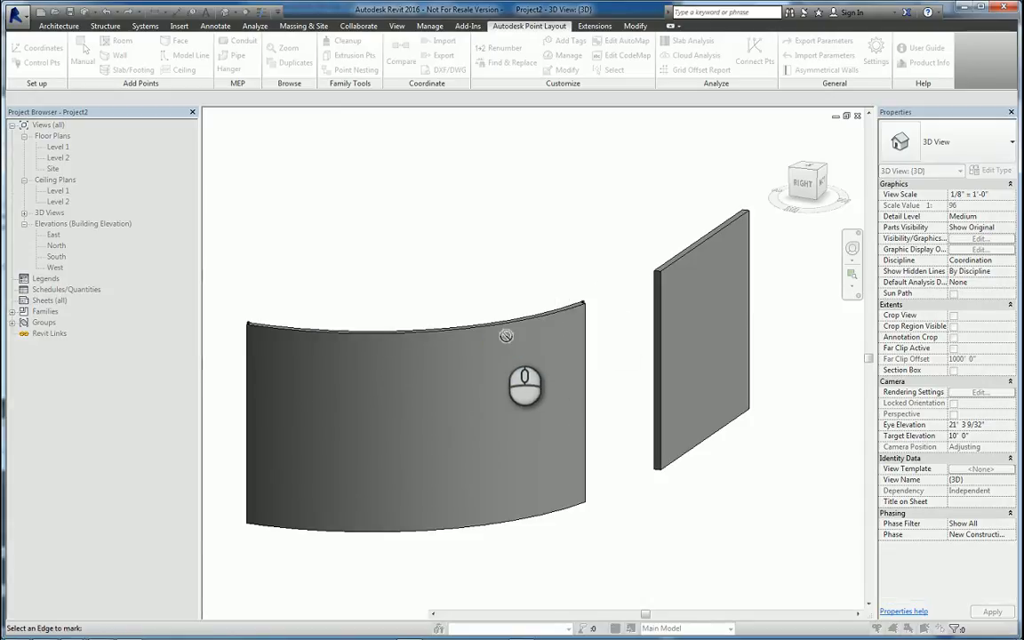
{"action": "left_click", "coordinate": [707, 245]}
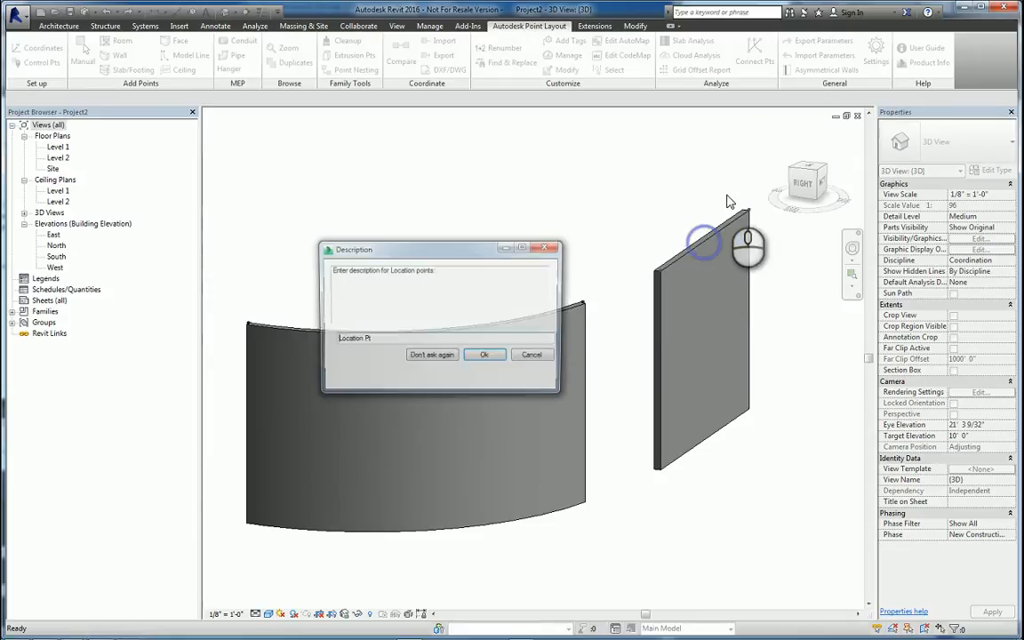
{"action": "left_click", "coordinate": [485, 357]}
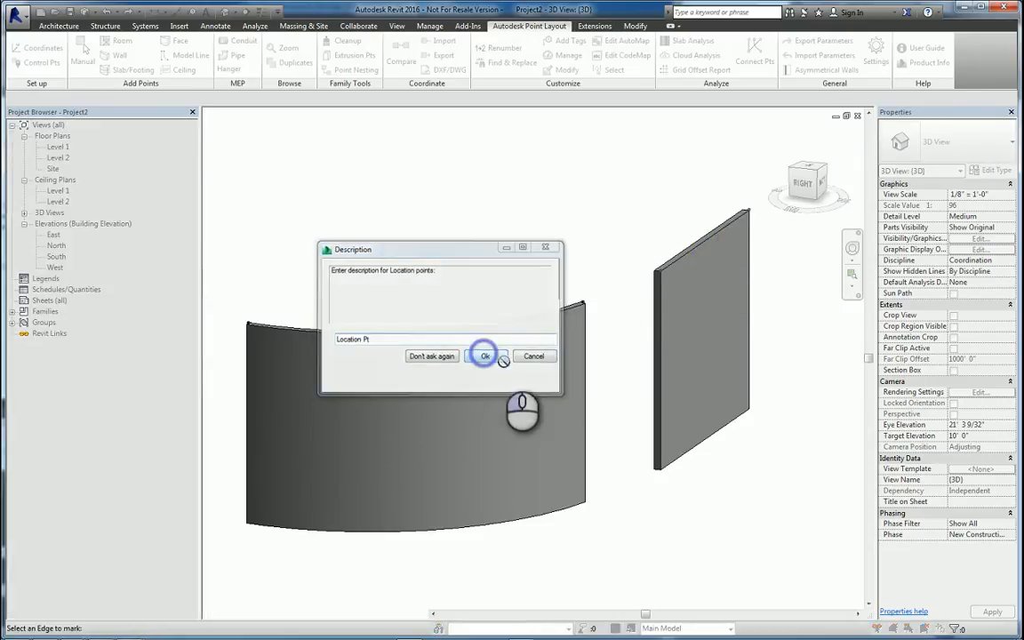
{"action": "scroll", "coordinate": [762, 230], "scroll_direction": "up", "scroll_amount": 5}
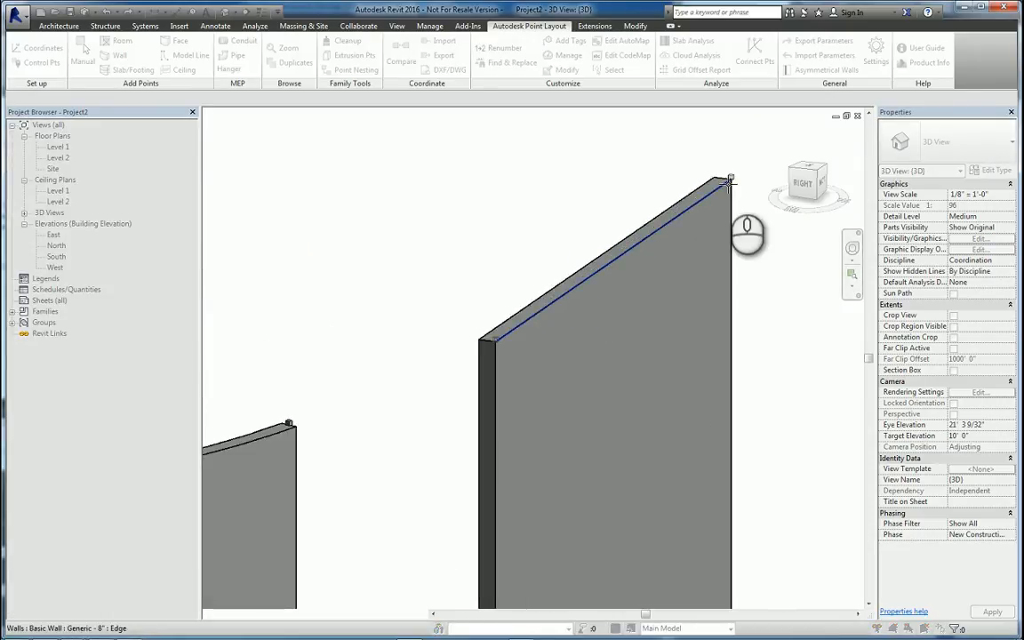
{"action": "left_click", "coordinate": [530, 305]}
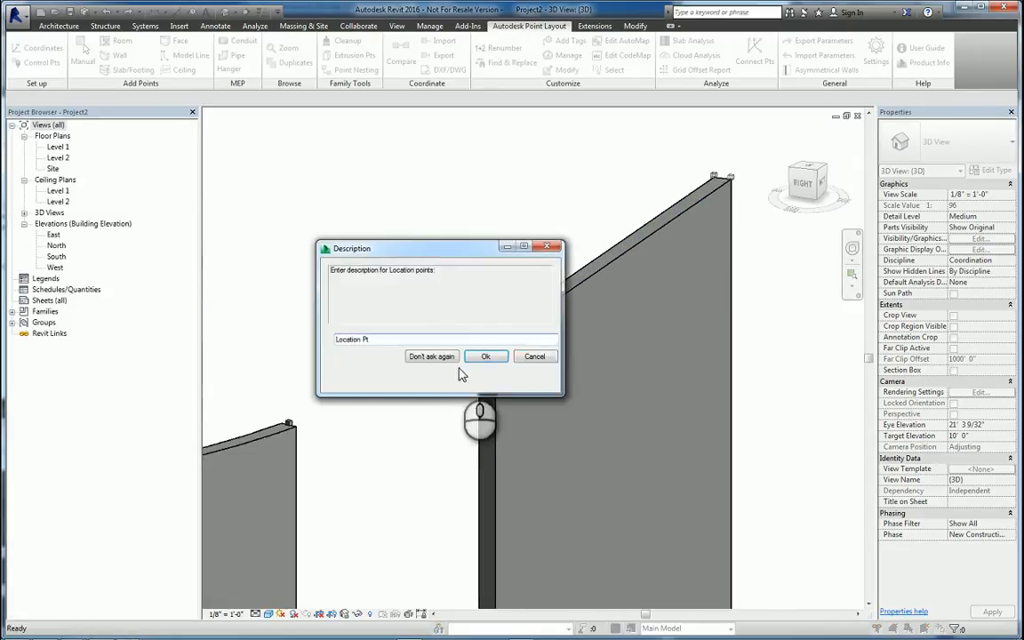
{"action": "left_click", "coordinate": [481, 354]}
- Mark both bottom edges of the straight wall with points described as Location Pt
{"action": "scroll", "coordinate": [652, 399], "scroll_direction": "down", "scroll_amount": 3}
{"action": "middle_click_drag", "start_coordinate": [652, 399], "coordinate": [656, 482], "text": "shift"}
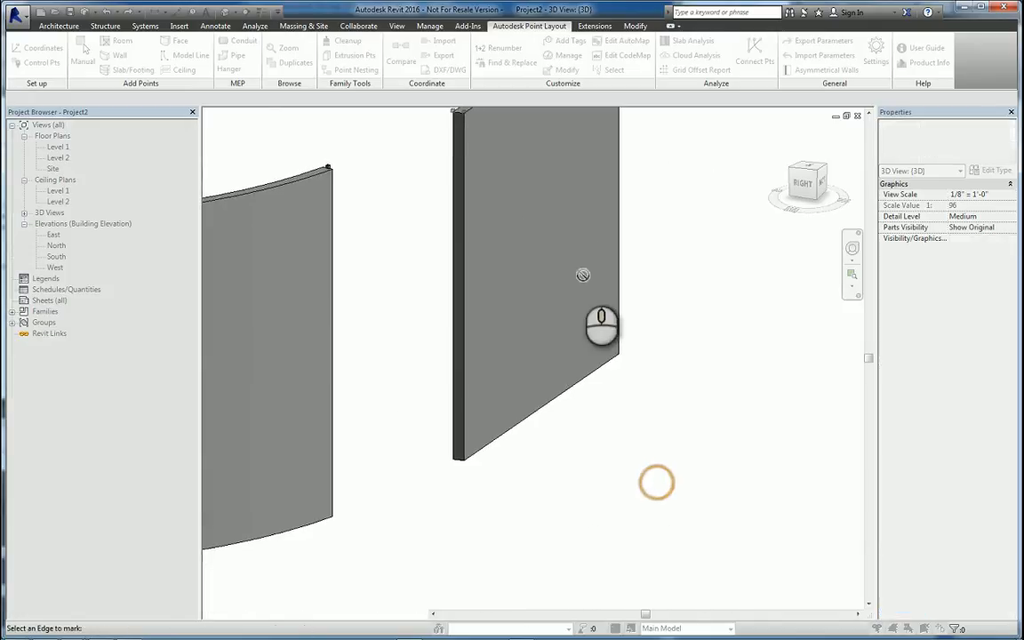
{"action": "left_click", "coordinate": [572, 389]}
{"action": "left_click", "coordinate": [485, 356]}
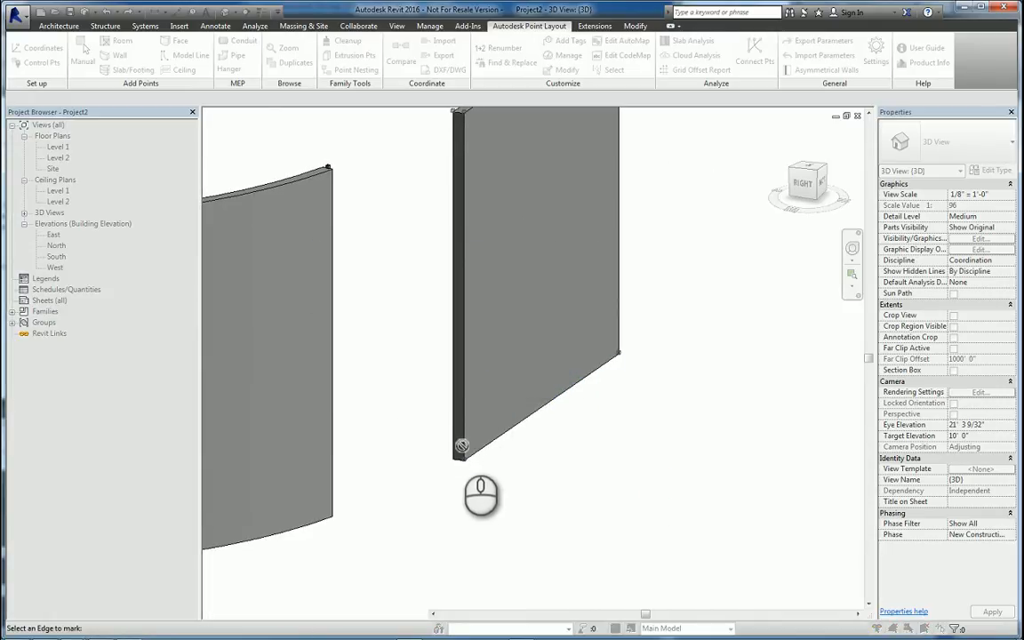
{"action": "middle_click_drag", "start_coordinate": [482, 487], "coordinate": [661, 484], "text": "shift"}
{"action": "scroll", "coordinate": [441, 418], "scroll_direction": "up", "scroll_amount": 5}
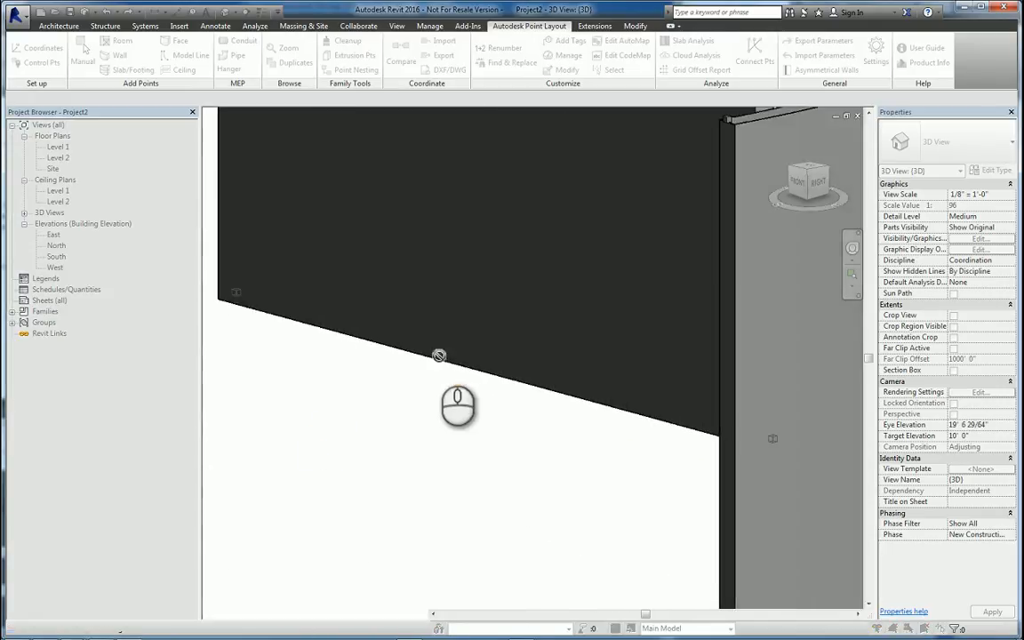
{"action": "left_click", "coordinate": [345, 333]}
{"action": "left_click", "coordinate": [482, 355]}
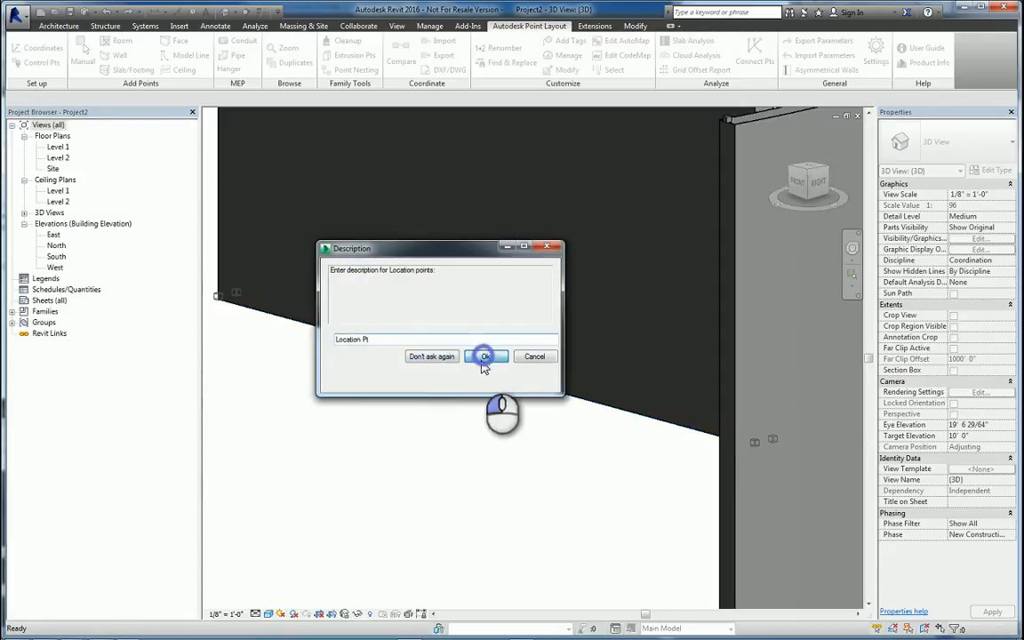
- Mark the outer and inner top edges of the curved wall with points described as Location Pt
{"action": "scroll", "coordinate": [478, 400], "scroll_direction": "down", "scroll_amount": 3}
{"action": "middle_click_drag", "start_coordinate": [564, 462], "coordinate": [412, 548]}
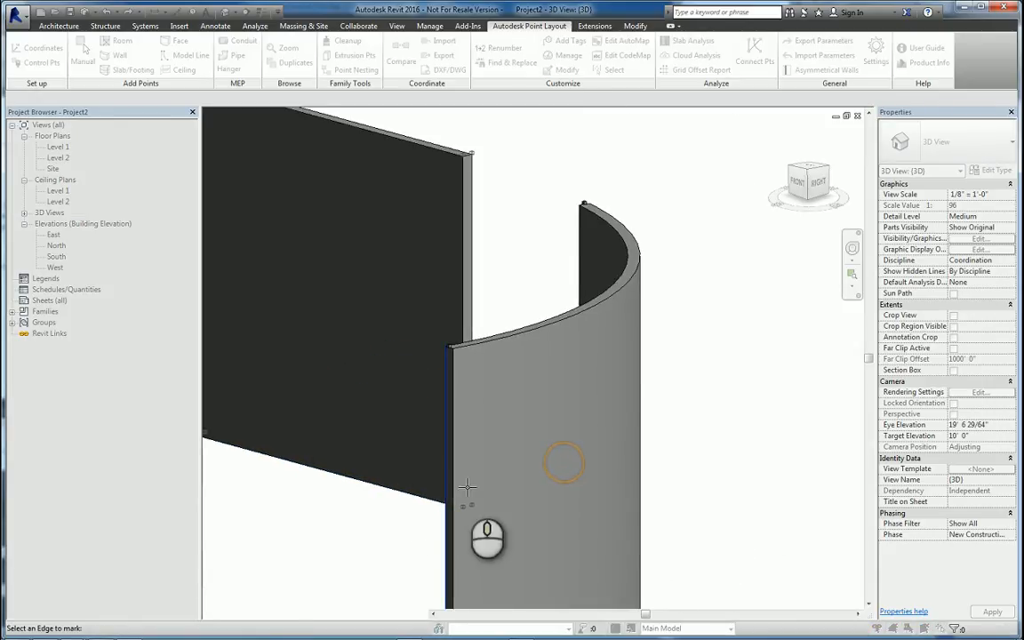
{"action": "left_click", "coordinate": [523, 339]}
{"action": "left_click", "coordinate": [484, 355]}
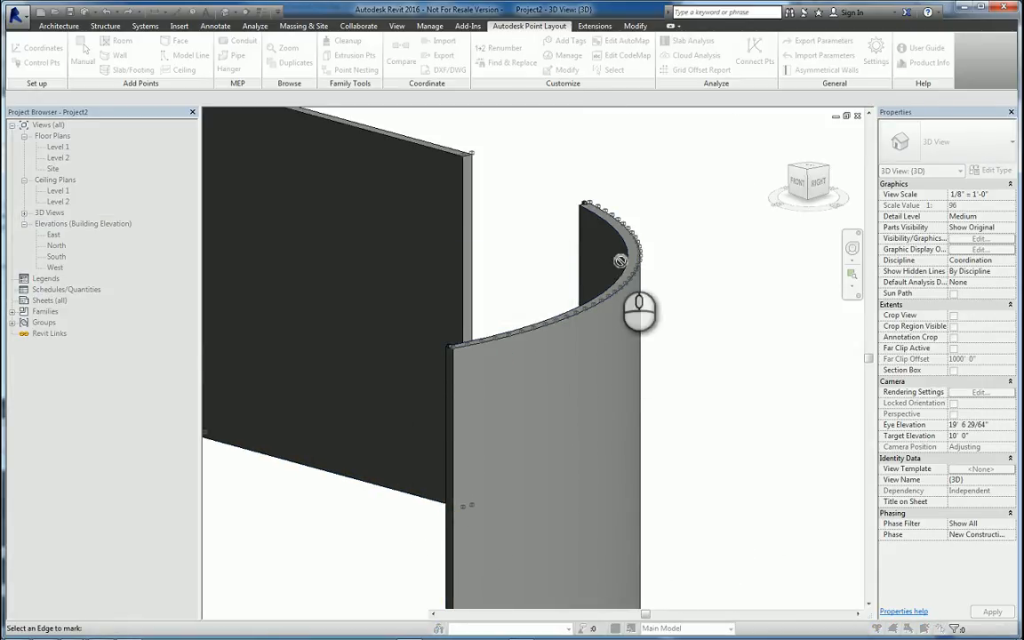
{"action": "left_click", "coordinate": [620, 262]}
{"action": "left_click", "coordinate": [479, 357]}
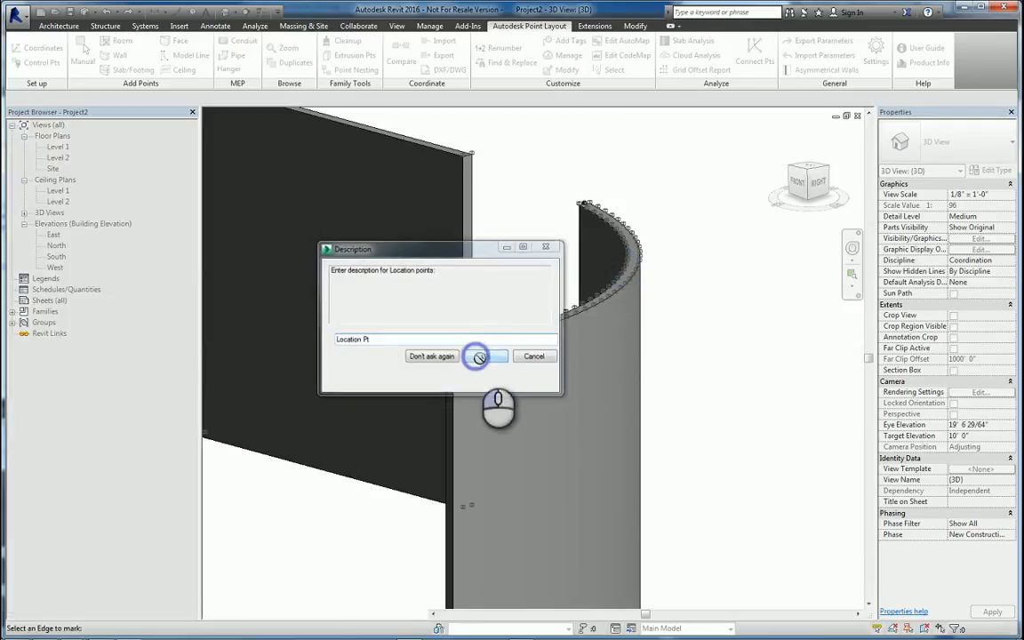
- Mark the outer and inner bottom edges of the curved wall with Location Pt points and end the edge marking
{"action": "scroll", "coordinate": [645, 404], "scroll_direction": "down", "scroll_amount": 2}
{"action": "scroll", "coordinate": [633, 323], "scroll_direction": "up", "scroll_amount": 3}
{"action": "scroll", "coordinate": [503, 489], "scroll_direction": "up", "scroll_amount": 3}
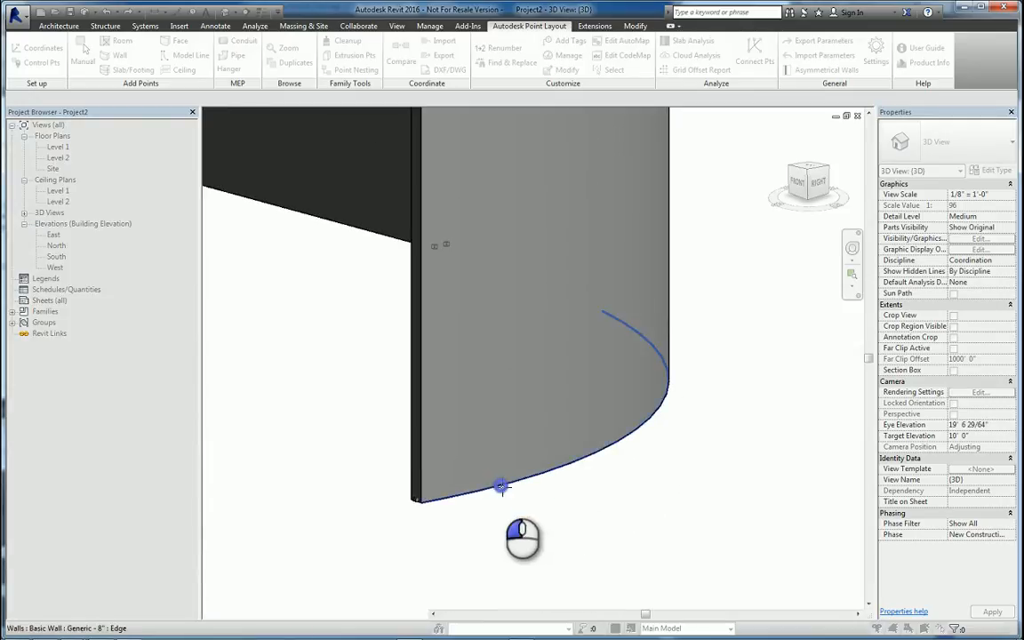
{"action": "left_click", "coordinate": [501, 485]}
{"action": "left_click", "coordinate": [485, 357]}
{"action": "middle_click_drag", "start_coordinate": [516, 481], "coordinate": [599, 370], "text": "shift"}
{"action": "left_click", "coordinate": [597, 364]}
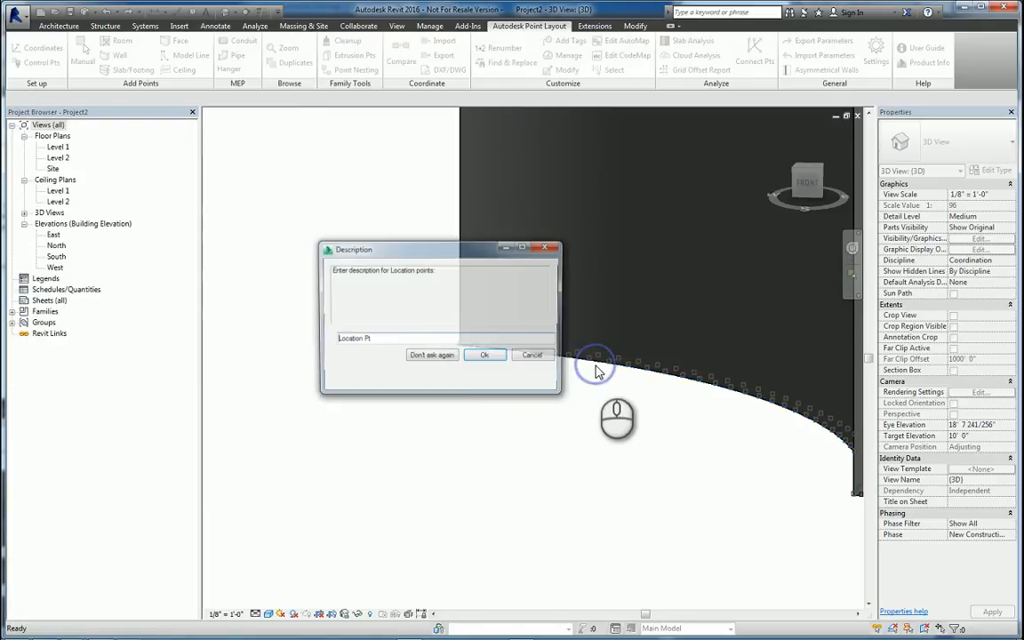
{"action": "left_click", "coordinate": [480, 357]}
{"action": "right_click", "coordinate": [418, 260]}
{"action": "left_click", "coordinate": [423, 263]}
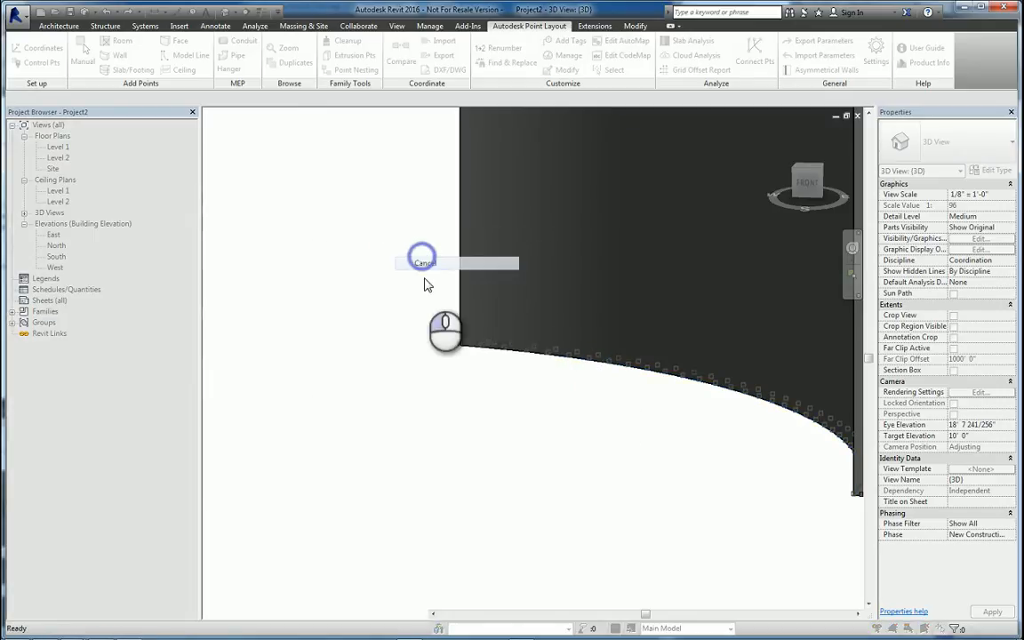
{"action": "middle_click_drag", "start_coordinate": [576, 405], "coordinate": [535, 389], "text": "shift"}
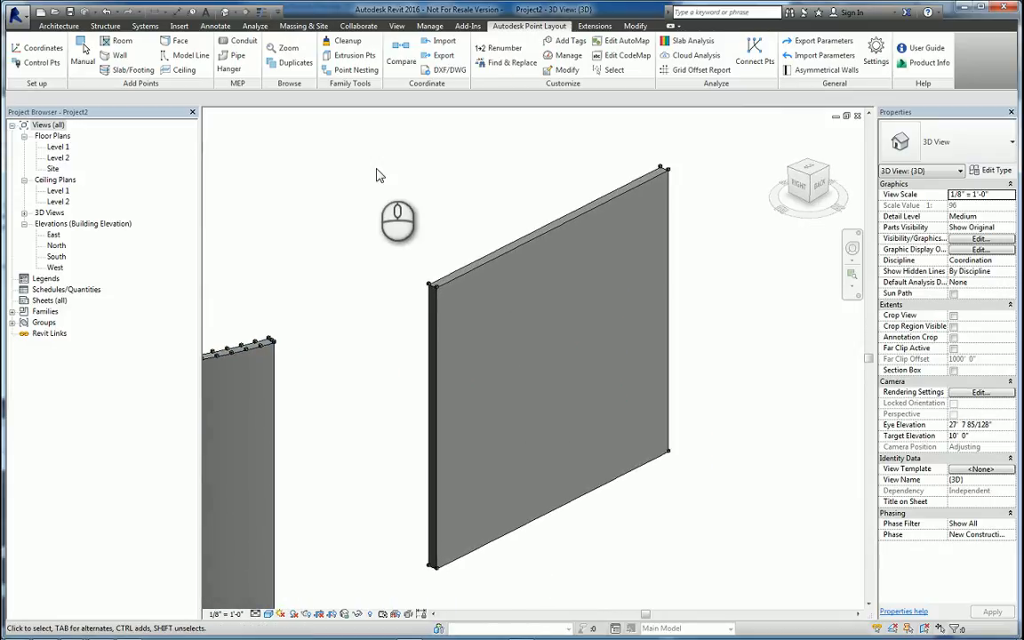
- Delete the existing layout points at the top and bottom corners of the straight wall
{"action": "left_click_drag", "start_coordinate": [352, 150], "coordinate": [702, 317]}
{"action": "left_click", "coordinate": [702, 316]}
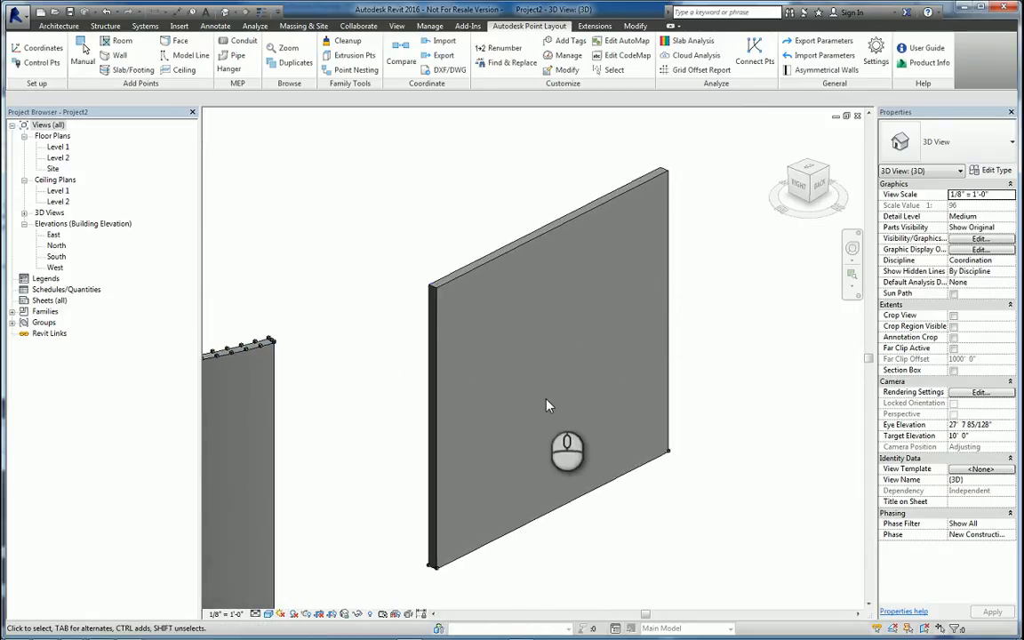
{"action": "mouse_move", "coordinate": [358, 364]}
{"action": "left_mouse_down"}
{"action": "mouse_move", "coordinate": [622, 508]}
{"action": "mouse_move", "coordinate": [663, 571]}
{"action": "mouse_move", "coordinate": [676, 569]}
{"action": "left_mouse_up"}
{"action": "left_click", "coordinate": [475, 204]}
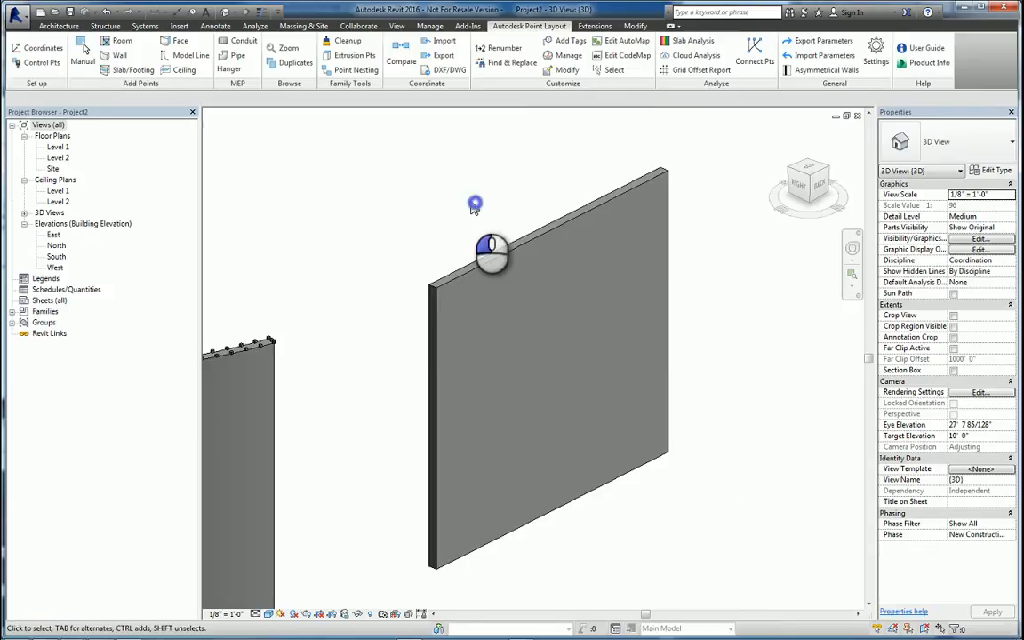
- Add face points by edge at a 1' distance with description Location Pt along both top edges of the straight wall
{"action": "left_click", "coordinate": [173, 41]}
{"action": "left_click", "coordinate": [453, 344]}
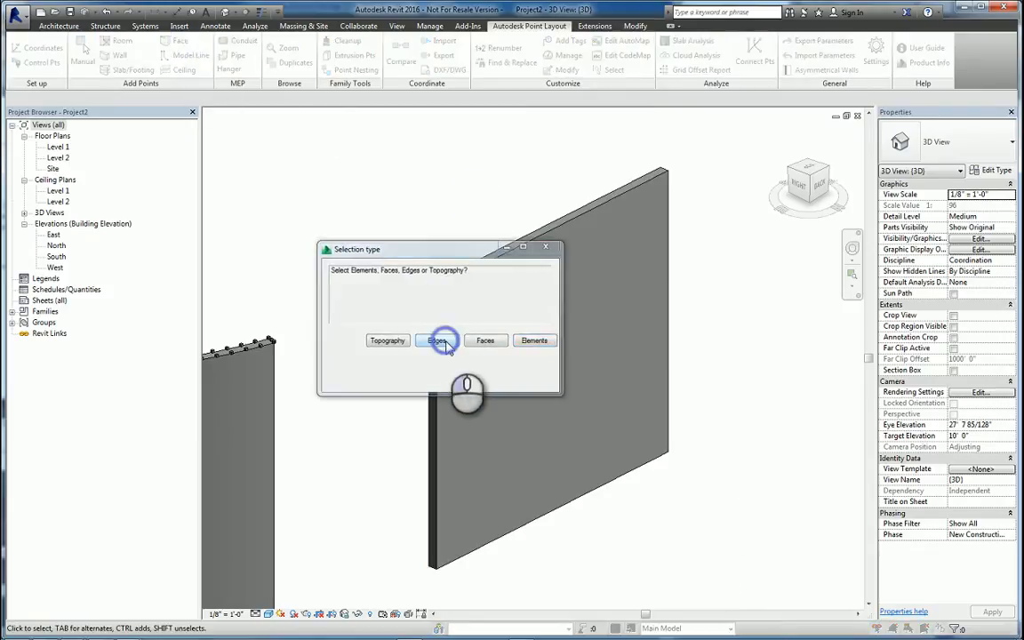
{"action": "left_click", "coordinate": [483, 344]}
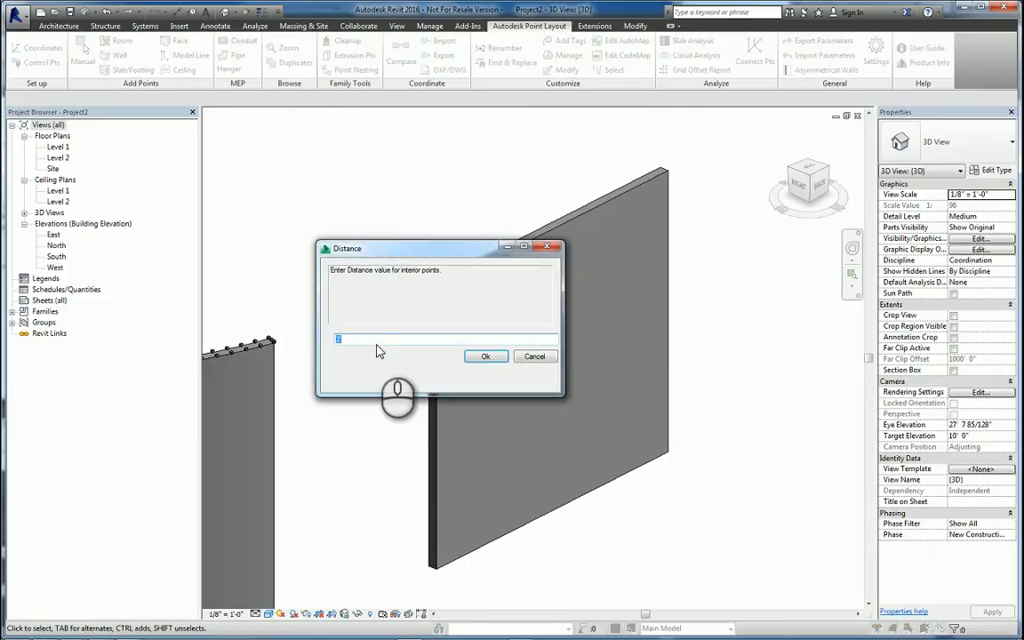
{"action": "type", "text": "1"}
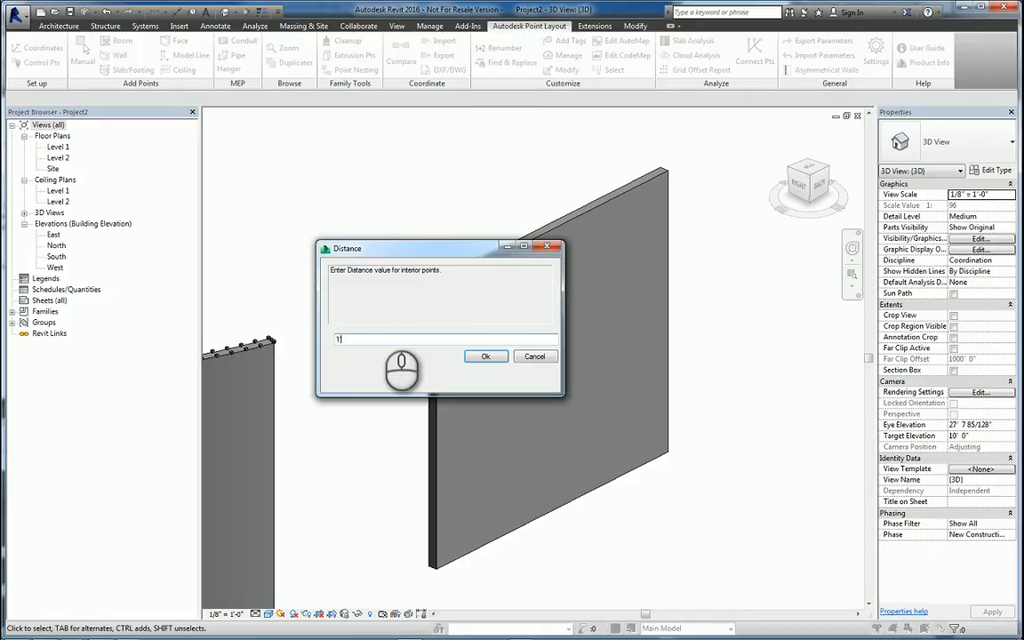
{"action": "type", "text": "'"}
{"action": "left_click", "coordinate": [485, 356]}
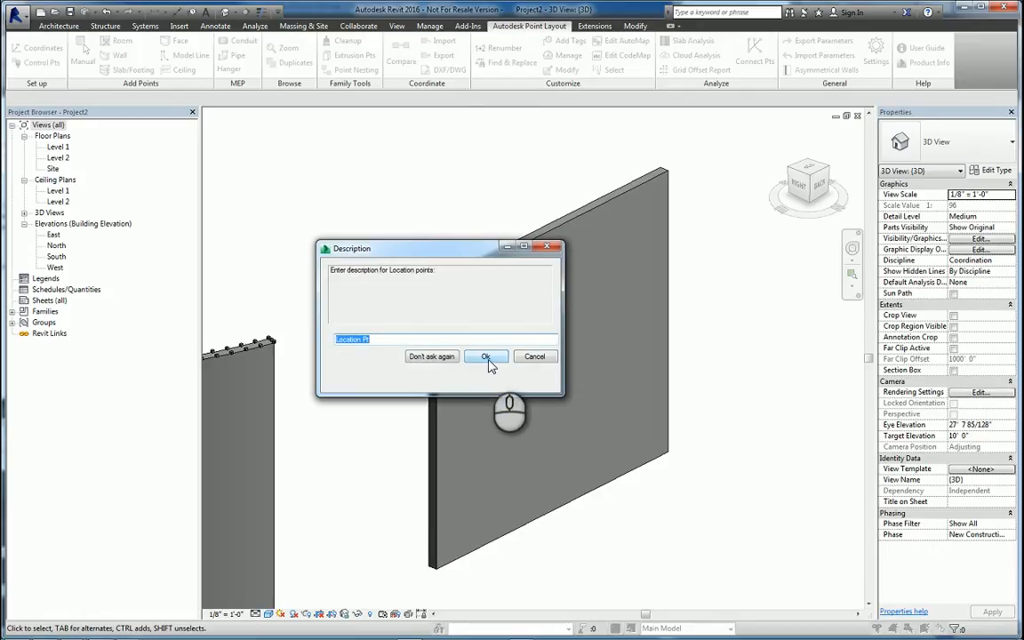
{"action": "left_click", "coordinate": [487, 356]}
{"action": "left_click", "coordinate": [521, 253]}
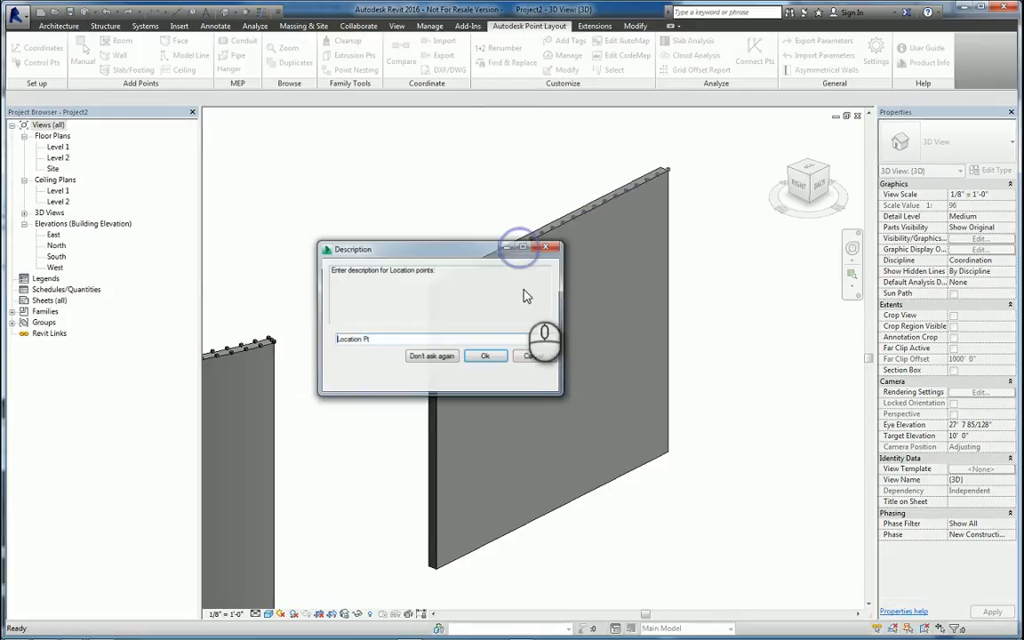
{"action": "left_click", "coordinate": [498, 357]}
{"action": "middle_click_drag", "start_coordinate": [529, 385], "coordinate": [525, 262], "text": "shift"}
{"action": "left_click", "coordinate": [513, 204]}
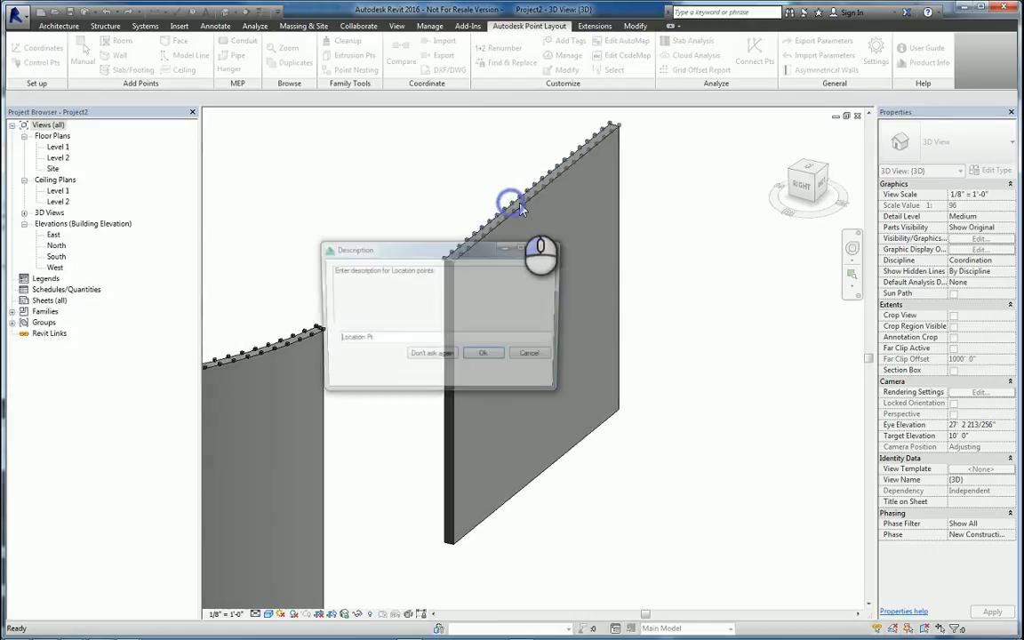
{"action": "left_click", "coordinate": [485, 355]}
- Mark both bottom edges of the straight wall with Location Pt points at the same spacing and end the edge marking
{"action": "left_click", "coordinate": [531, 483]}
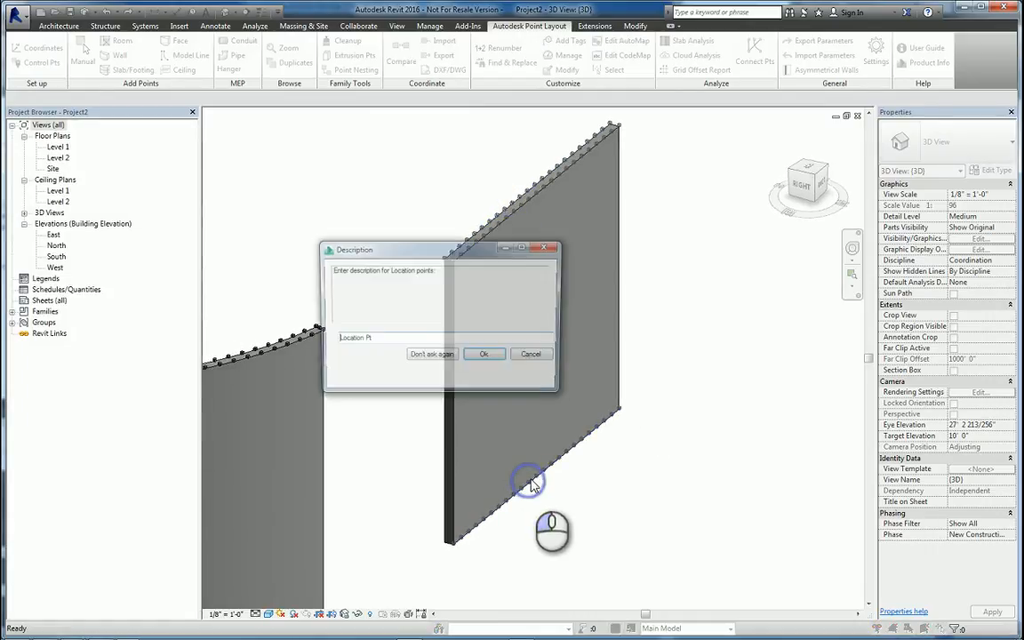
{"action": "left_click", "coordinate": [492, 353]}
{"action": "middle_click_drag", "start_coordinate": [481, 479], "coordinate": [589, 473], "text": "shift"}
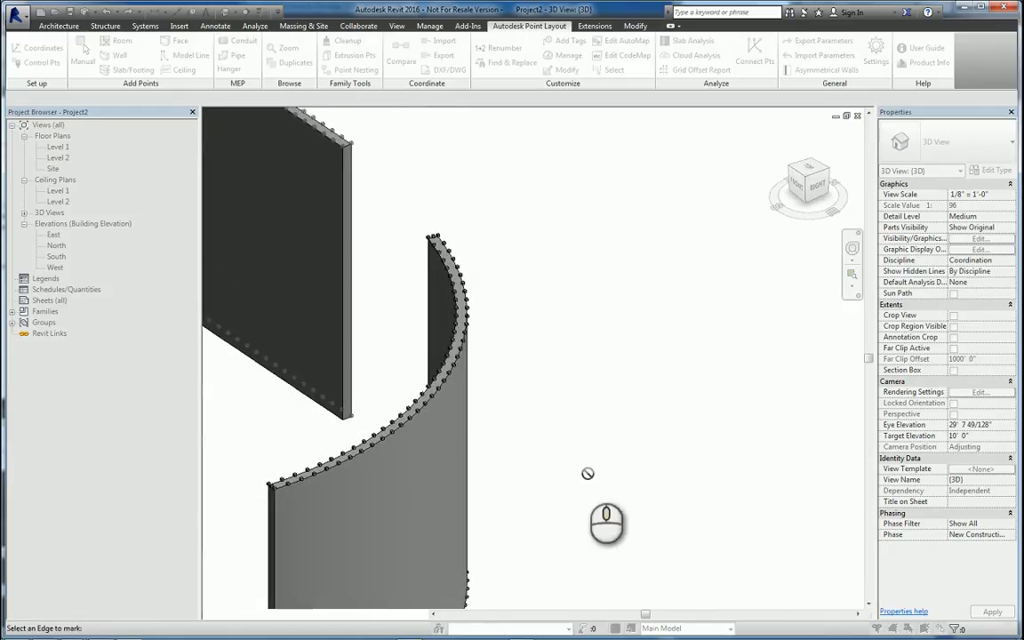
{"action": "left_click", "coordinate": [250, 356]}
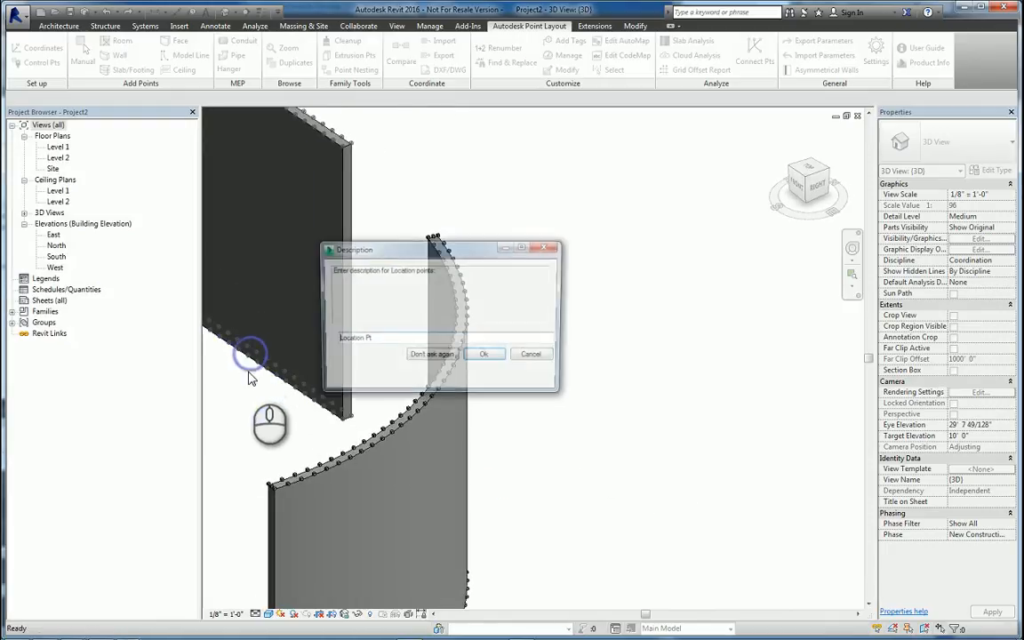
{"action": "left_click", "coordinate": [485, 354]}
{"action": "middle_click_drag", "start_coordinate": [492, 354], "coordinate": [725, 389], "text": "shift"}
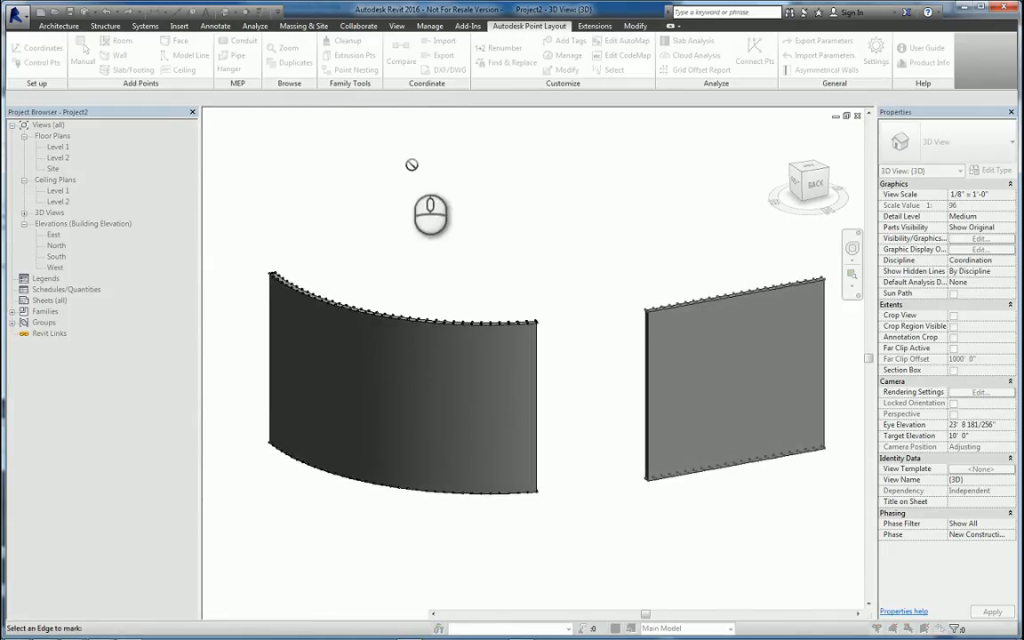
{"action": "right_click", "coordinate": [281, 184]}
{"action": "left_click", "coordinate": [369, 192]}
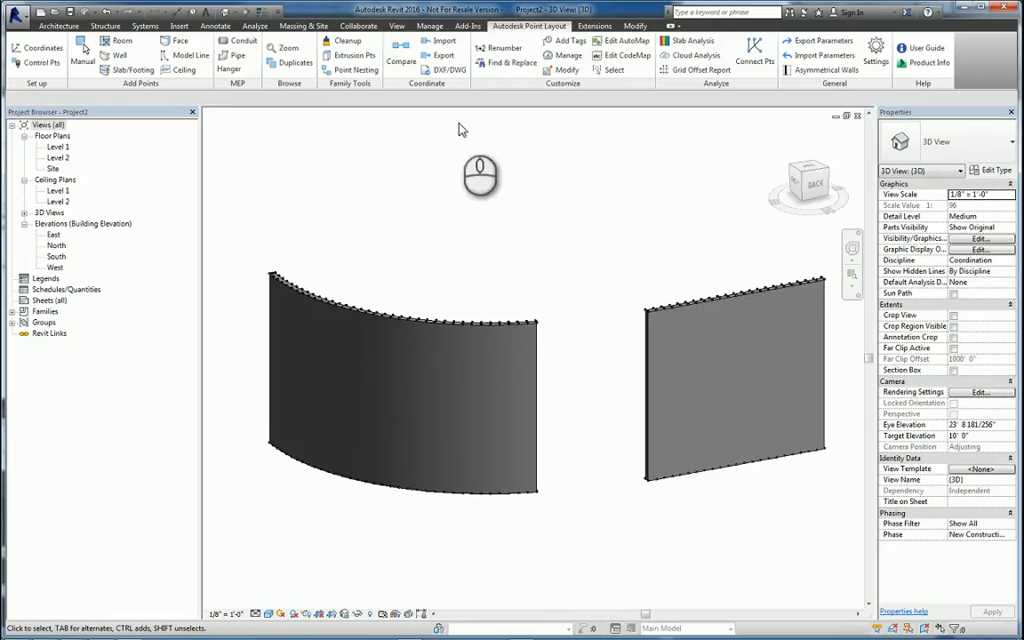
- Mark the straight wall's face with a 2x2 grid of points in decimal feet, described as Location Pt
{"action": "left_click", "coordinate": [178, 42]}
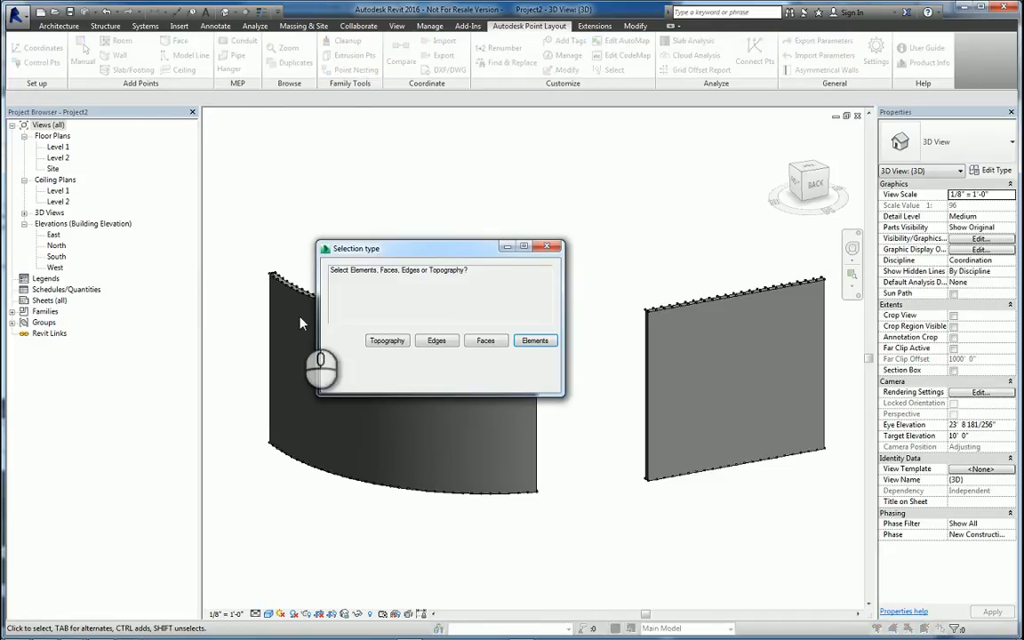
{"action": "left_click", "coordinate": [484, 341]}
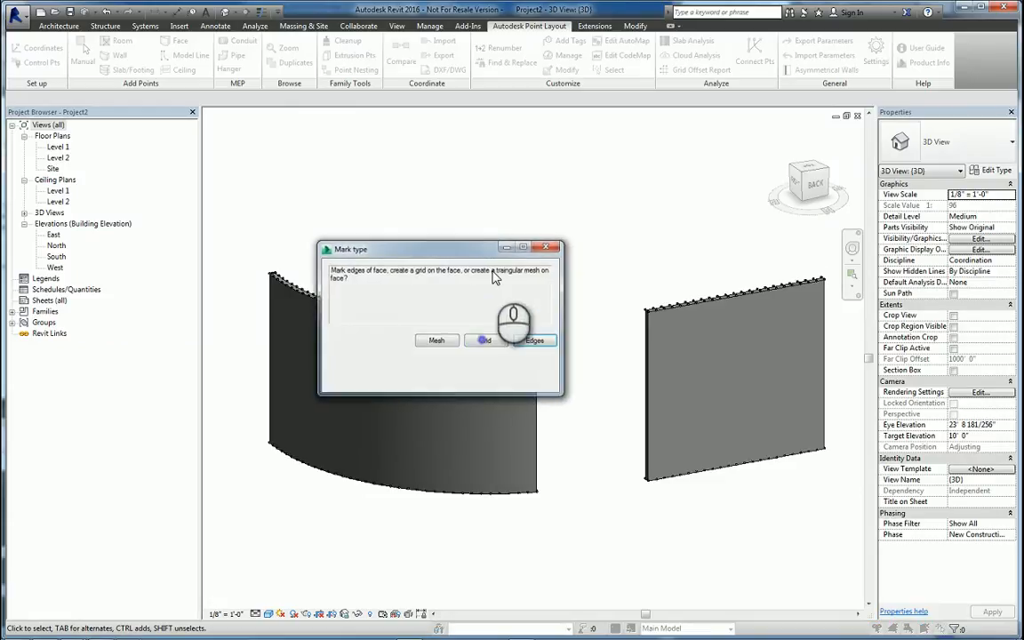
{"action": "left_click", "coordinate": [485, 343]}
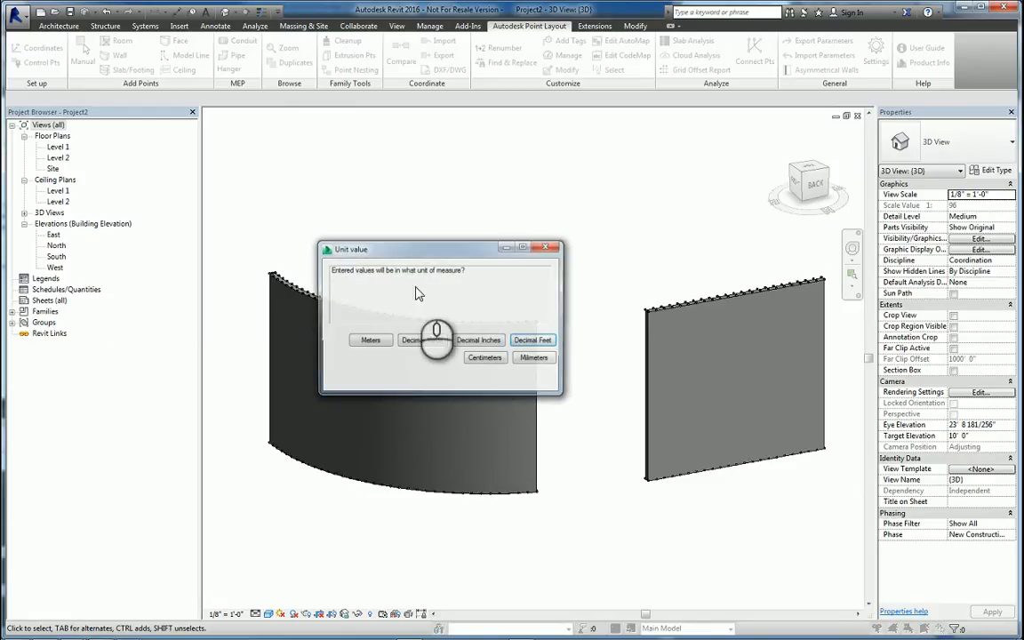
{"action": "left_click", "coordinate": [534, 342]}
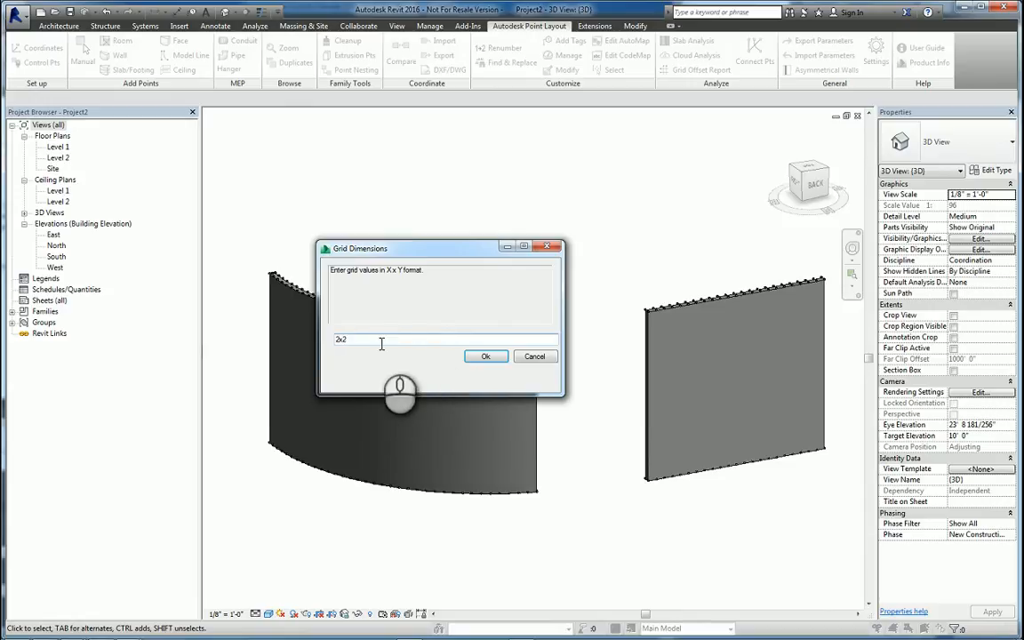
{"action": "type", "text": "2x2"}
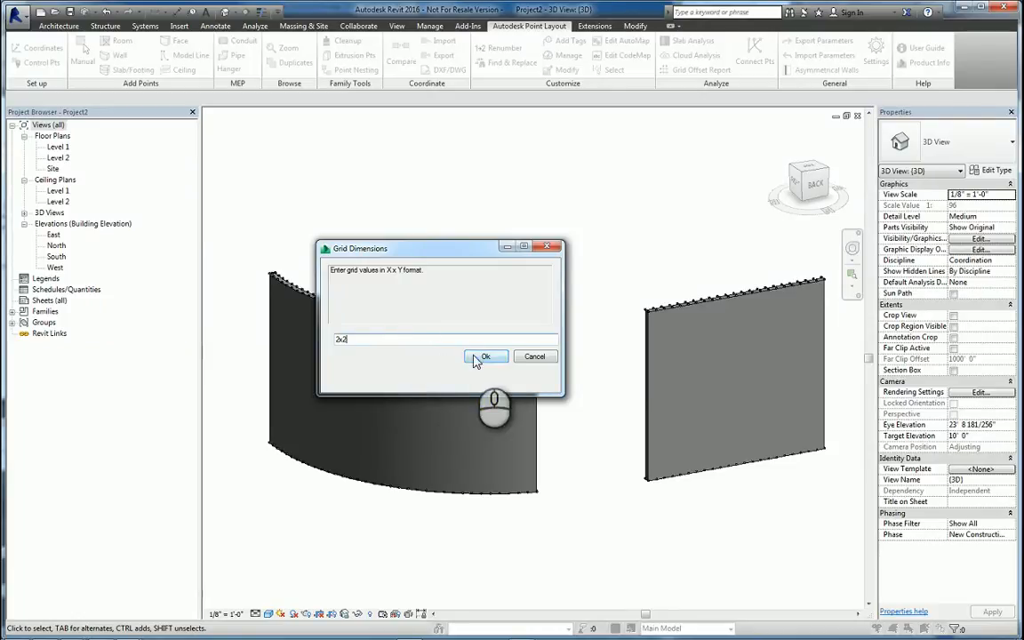
{"action": "left_click", "coordinate": [485, 356]}
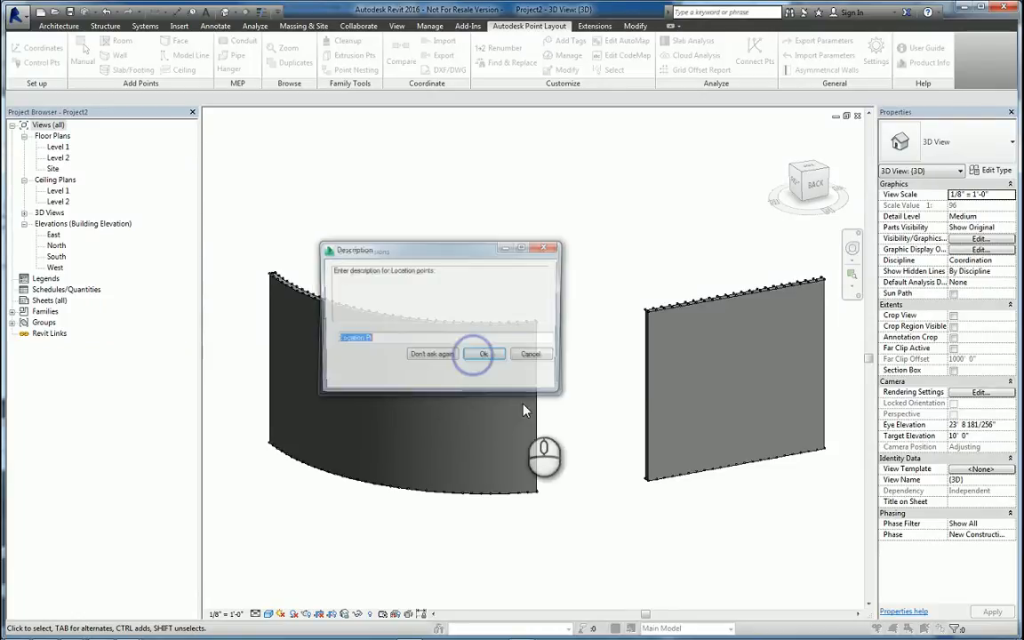
{"action": "left_click", "coordinate": [487, 357]}
{"action": "left_click", "coordinate": [668, 354]}
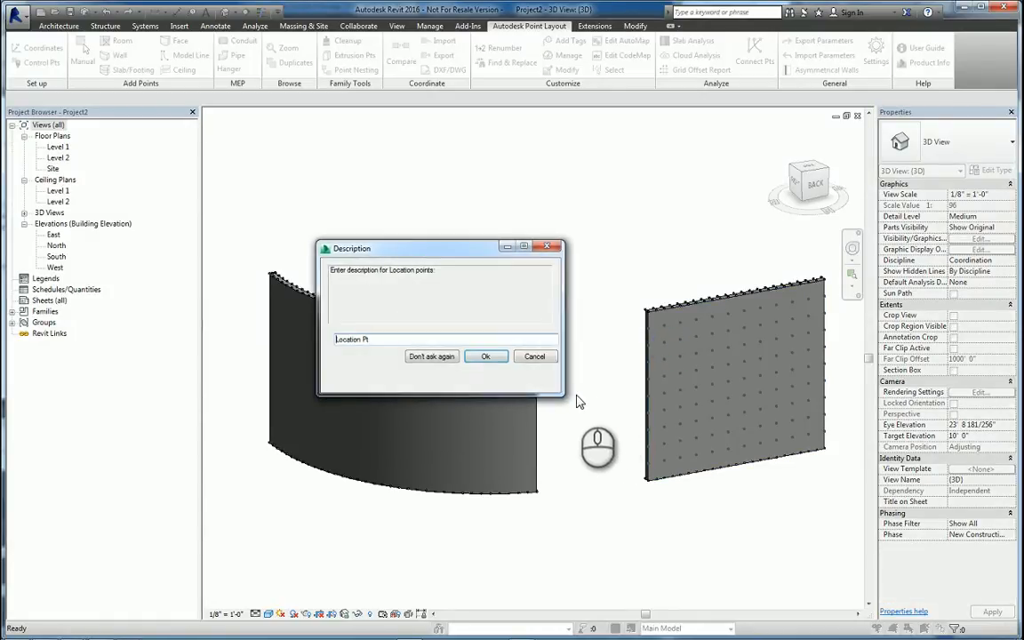
{"action": "left_click", "coordinate": [485, 359]}
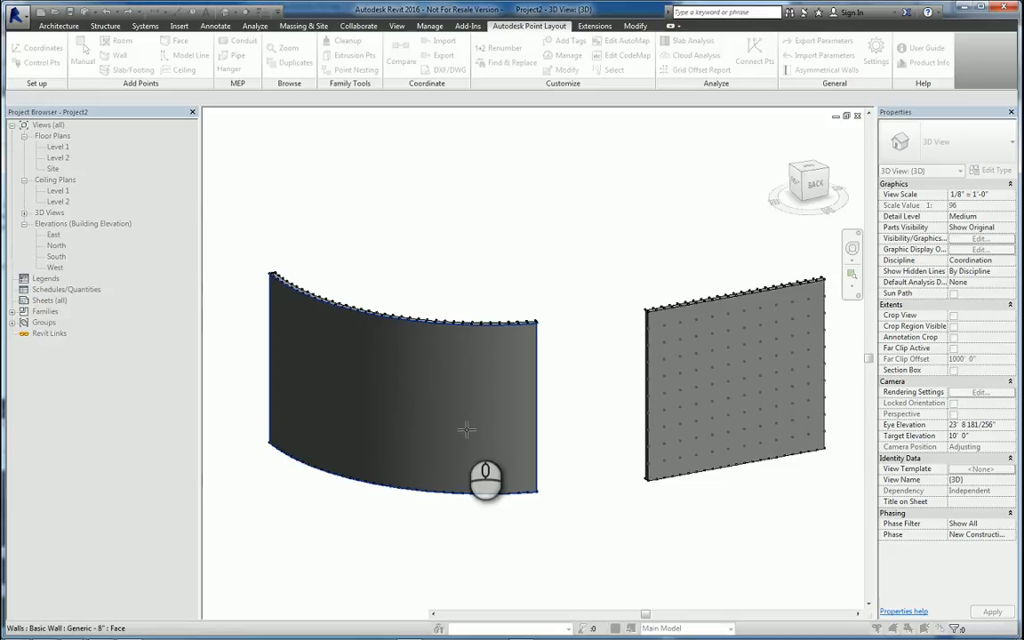
- Mark the curved wall's outer face with the same point grid and end the face marking
{"action": "left_click", "coordinate": [465, 372]}
{"action": "key", "text": "Return"}
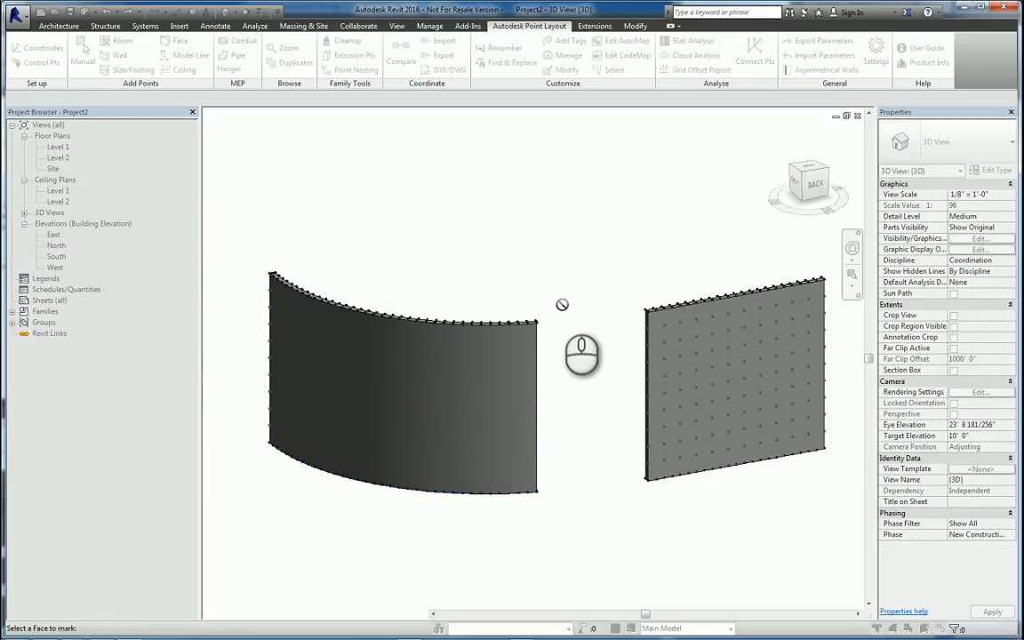
{"action": "right_click", "coordinate": [559, 300]}
{"action": "left_click", "coordinate": [588, 303]}
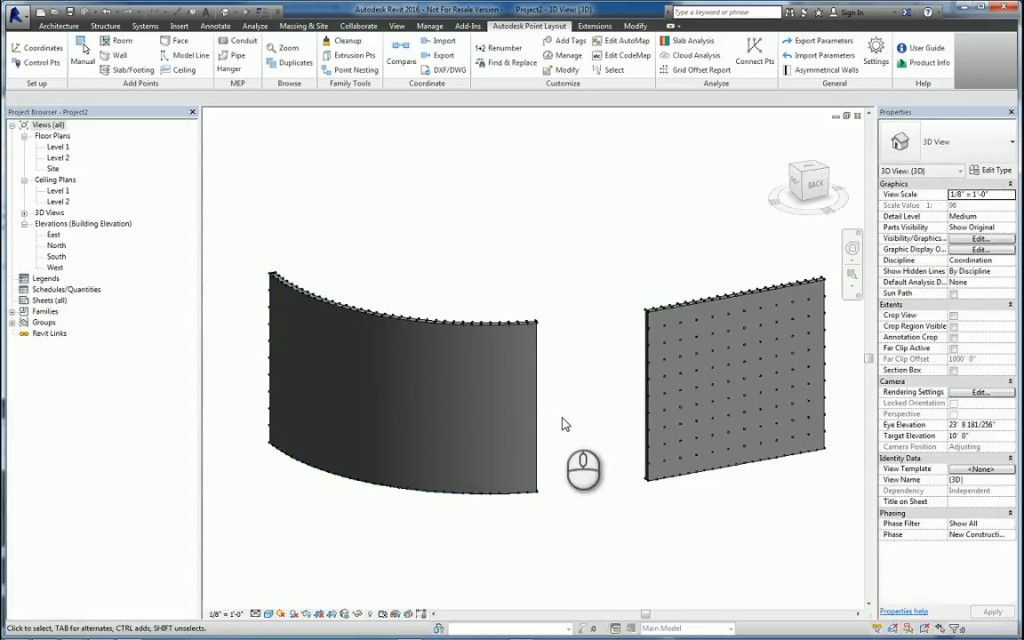
- Add face points by edge at a 2' distance along the curved wall's unmarked vertical end edge and end the edge marking
{"action": "middle_click_drag", "start_coordinate": [423, 454], "coordinate": [492, 437], "text": "shift"}
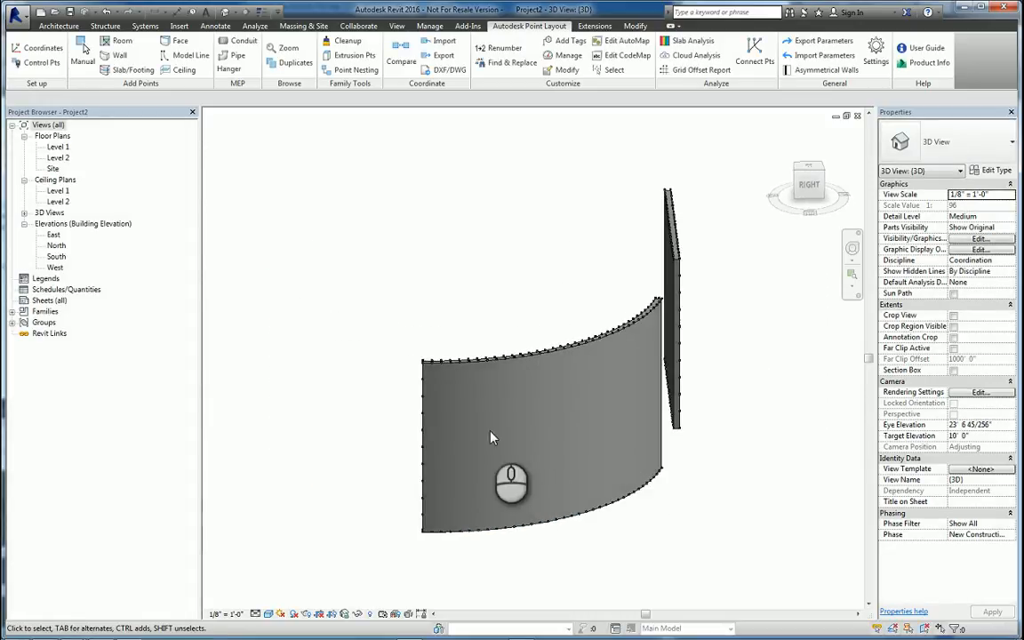
{"action": "scroll", "coordinate": [351, 428], "scroll_direction": "up", "scroll_amount": 3}
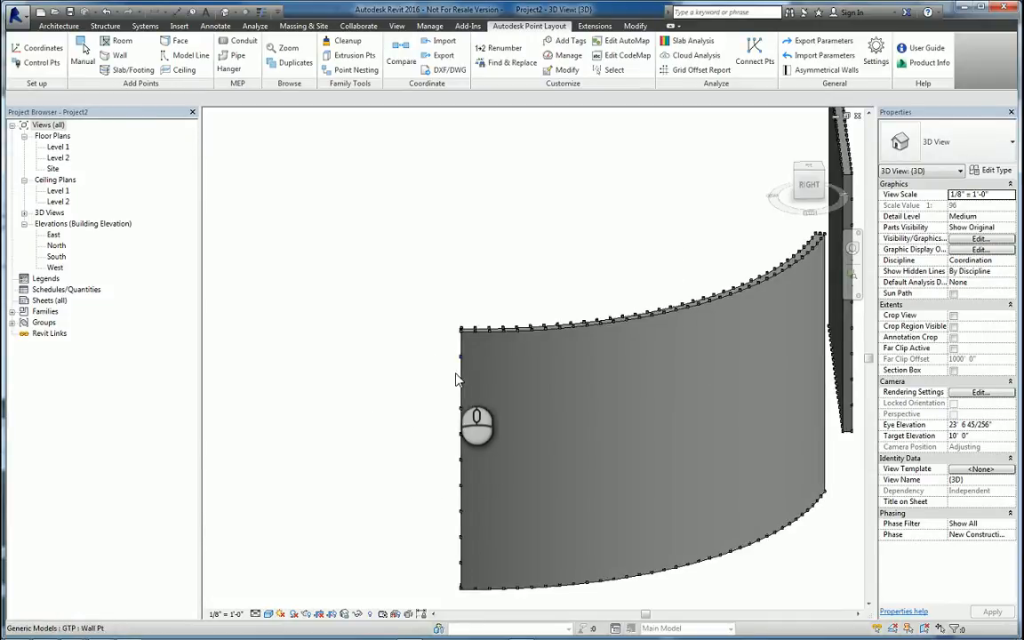
{"action": "scroll", "coordinate": [473, 521], "scroll_direction": "down", "scroll_amount": 3}
{"action": "middle_click_drag", "start_coordinate": [472, 521], "coordinate": [483, 425], "text": "shift"}
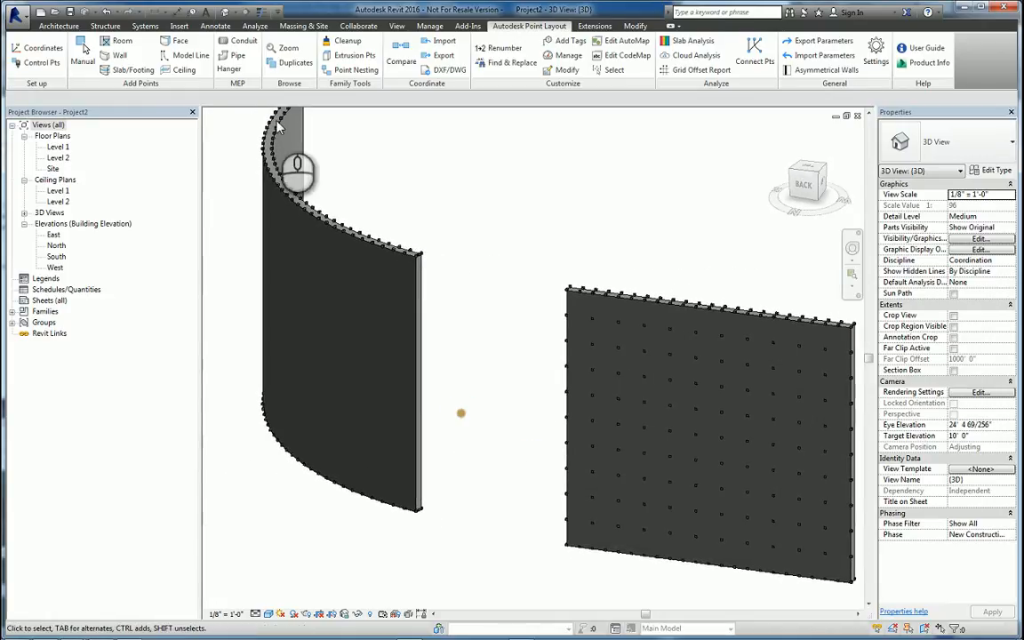
{"action": "left_click", "coordinate": [179, 42]}
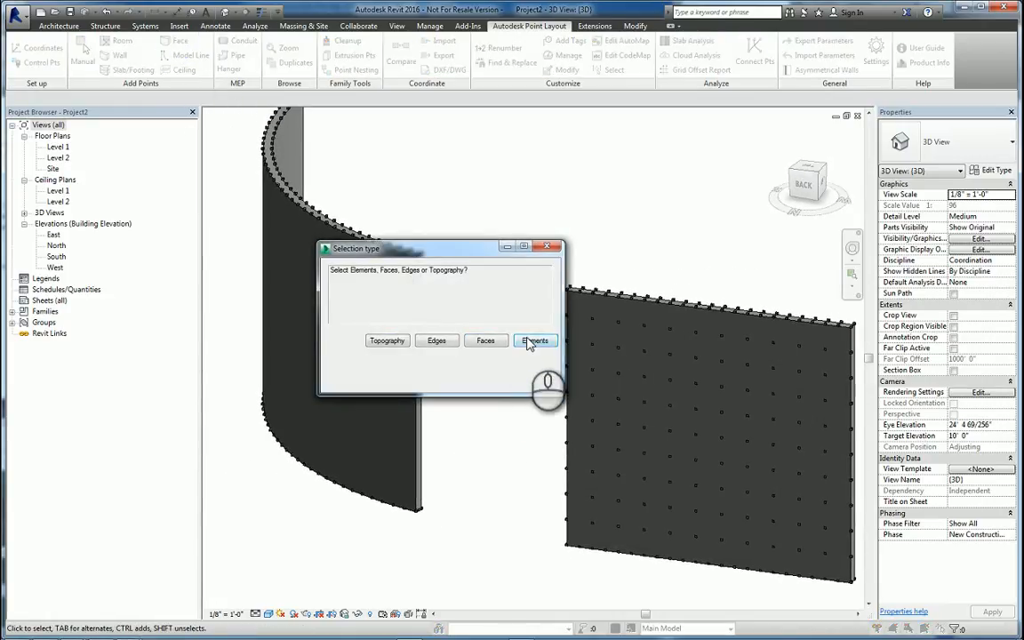
{"action": "left_click", "coordinate": [452, 341]}
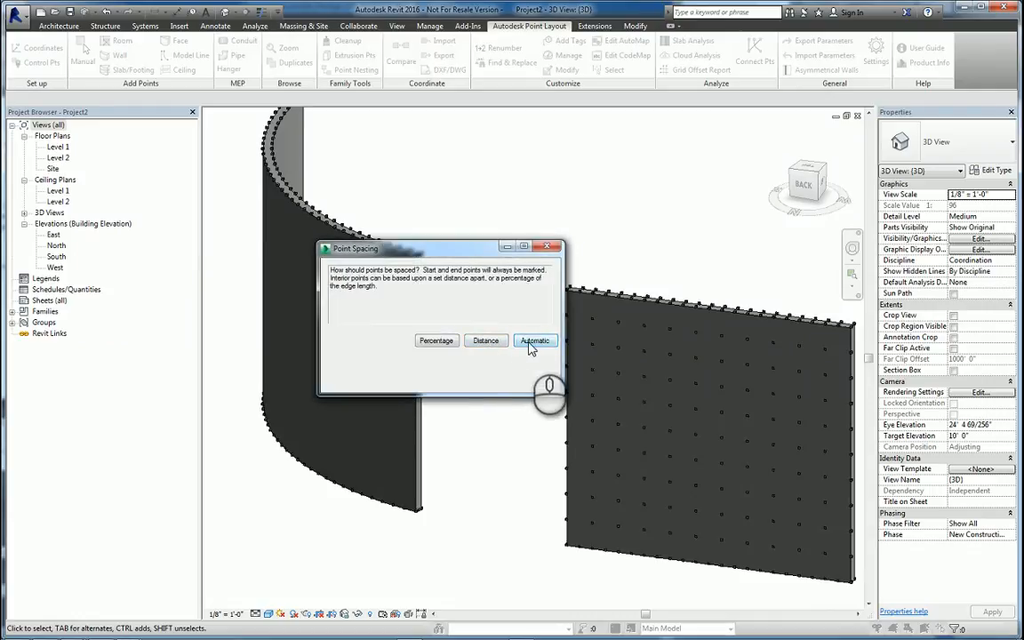
{"action": "left_click", "coordinate": [489, 341]}
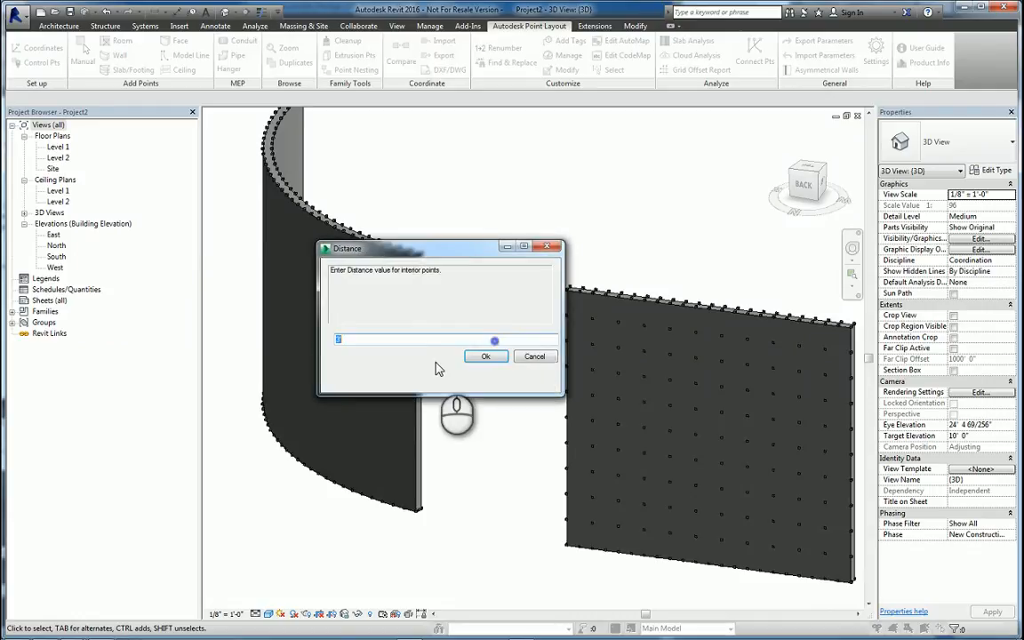
{"action": "left_click", "coordinate": [486, 356]}
{"action": "left_click", "coordinate": [485, 356]}
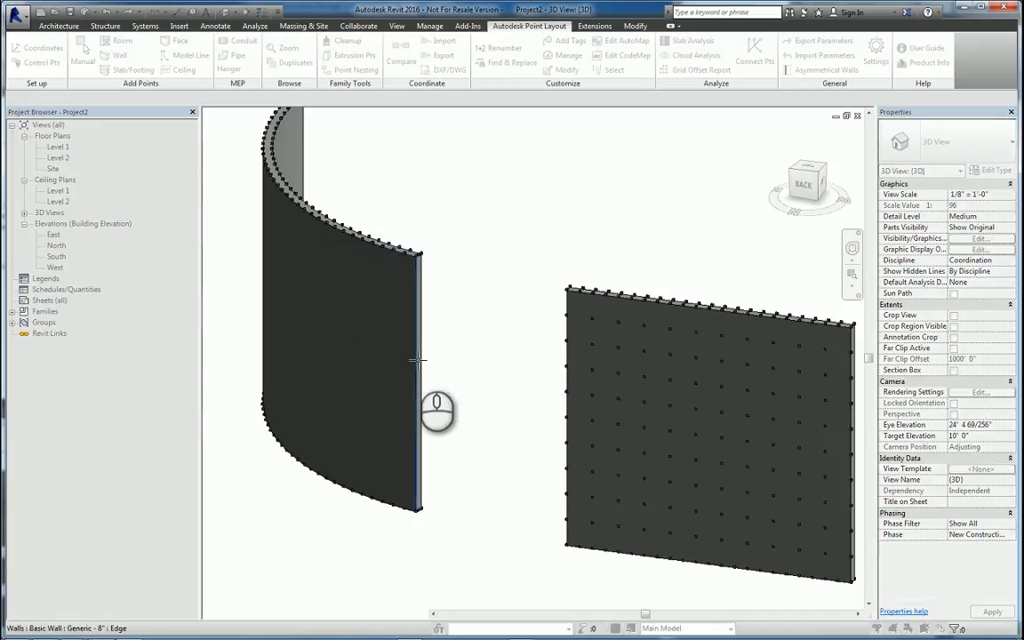
{"action": "left_click", "coordinate": [416, 360]}
{"action": "left_click", "coordinate": [480, 356]}
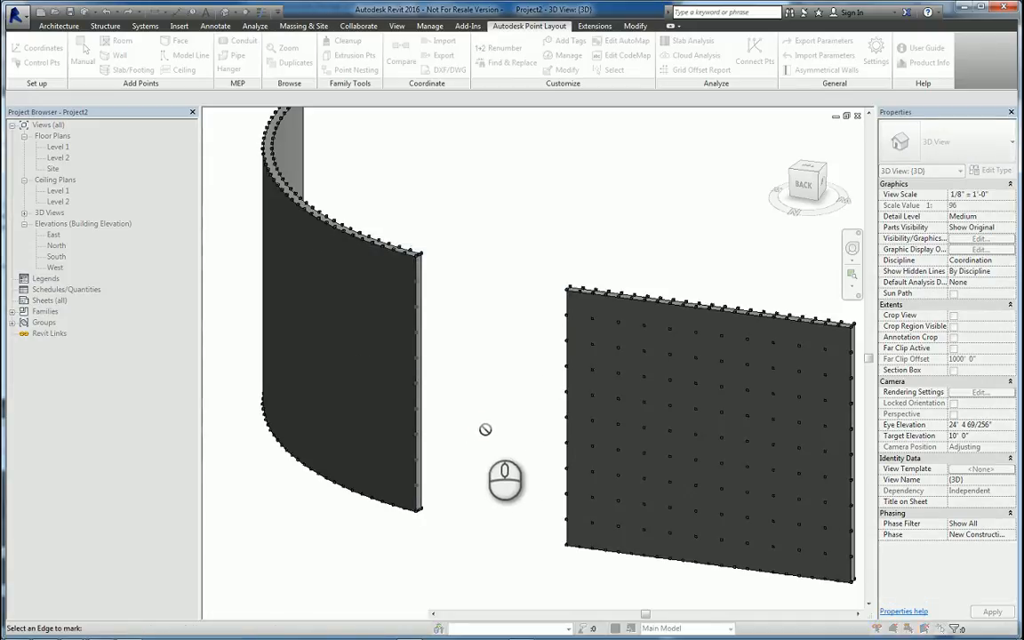
{"action": "middle_click_drag", "start_coordinate": [483, 428], "coordinate": [444, 254]}
{"action": "right_click", "coordinate": [614, 253]}
{"action": "left_click", "coordinate": [645, 259]}
{"action": "scroll", "coordinate": [442, 249], "scroll_direction": "down", "scroll_amount": 1}
{"action": "middle_click_drag", "start_coordinate": [535, 388], "coordinate": [581, 391]}
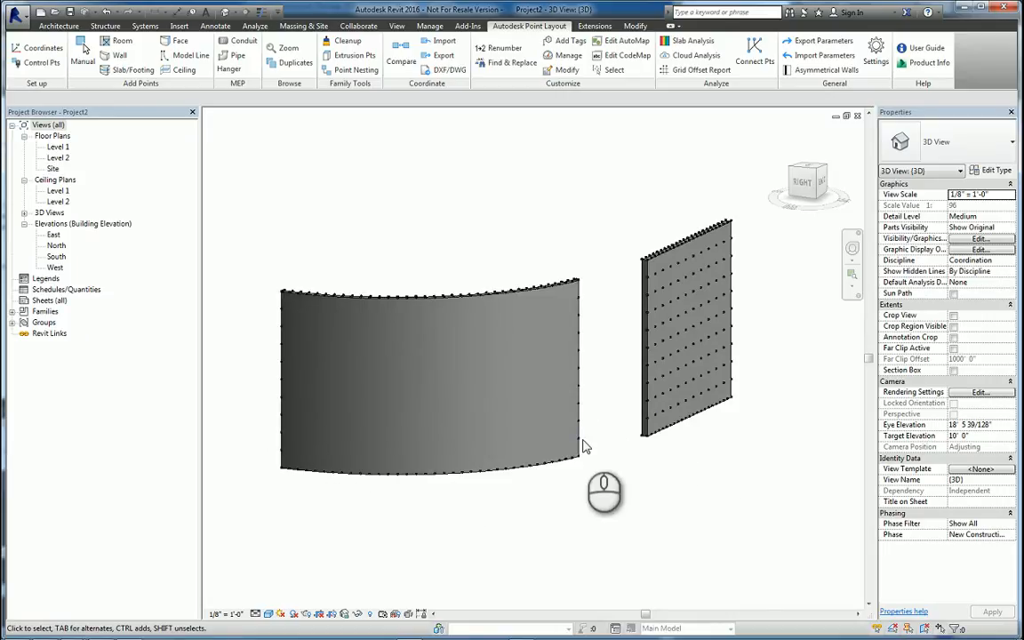
{"action": "left_click", "coordinate": [82, 54]}
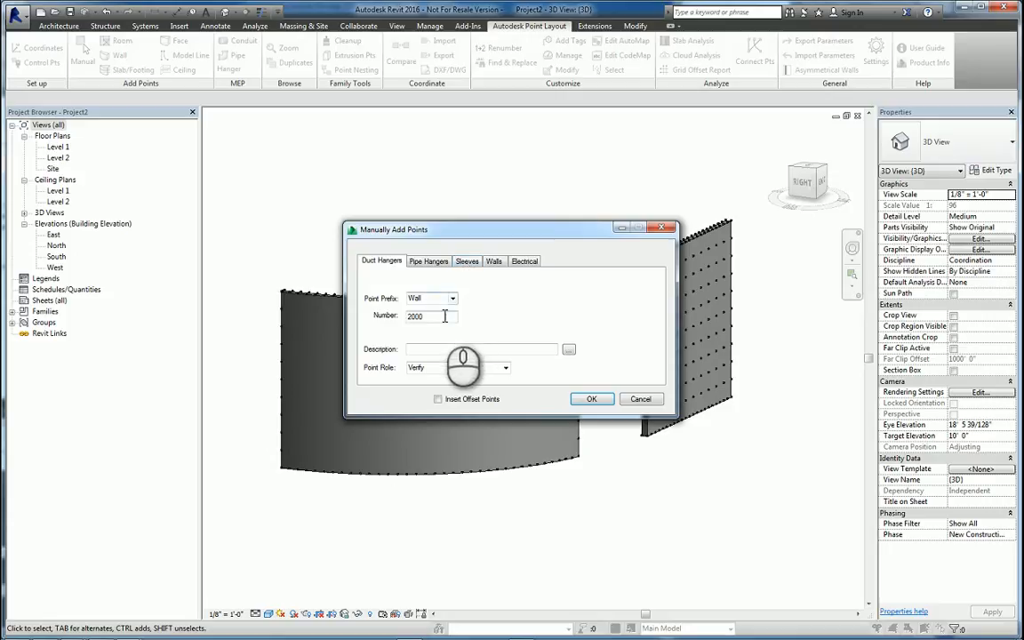
{"action": "left_click_drag", "start_coordinate": [439, 318], "coordinate": [372, 331]}
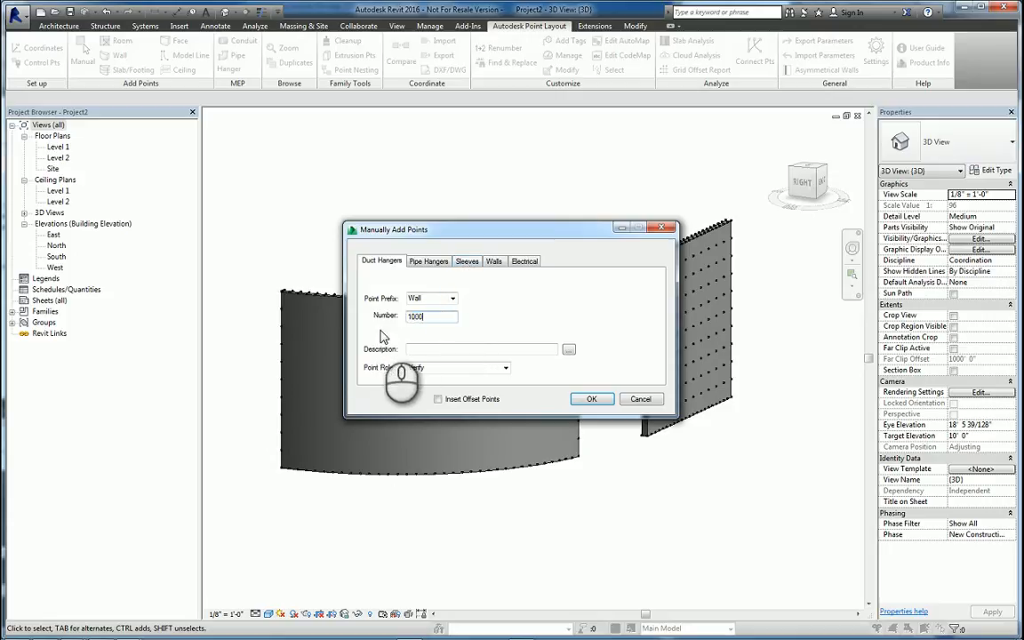
{"action": "left_click", "coordinate": [592, 401]}
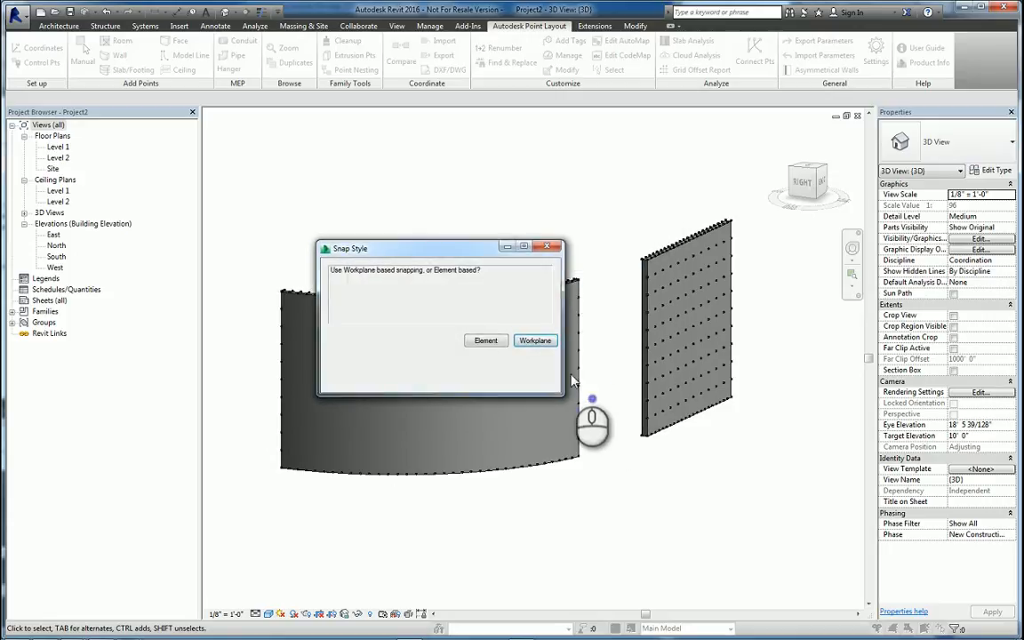
{"action": "left_click", "coordinate": [526, 342]}
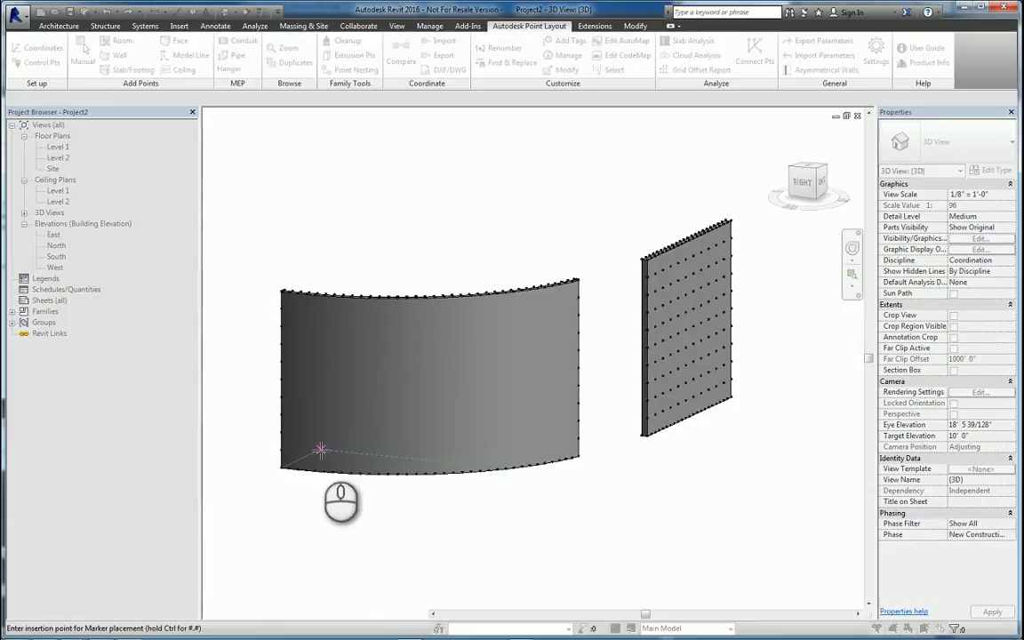
{"action": "right_click", "coordinate": [348, 182]}
{"action": "left_click", "coordinate": [387, 195]}
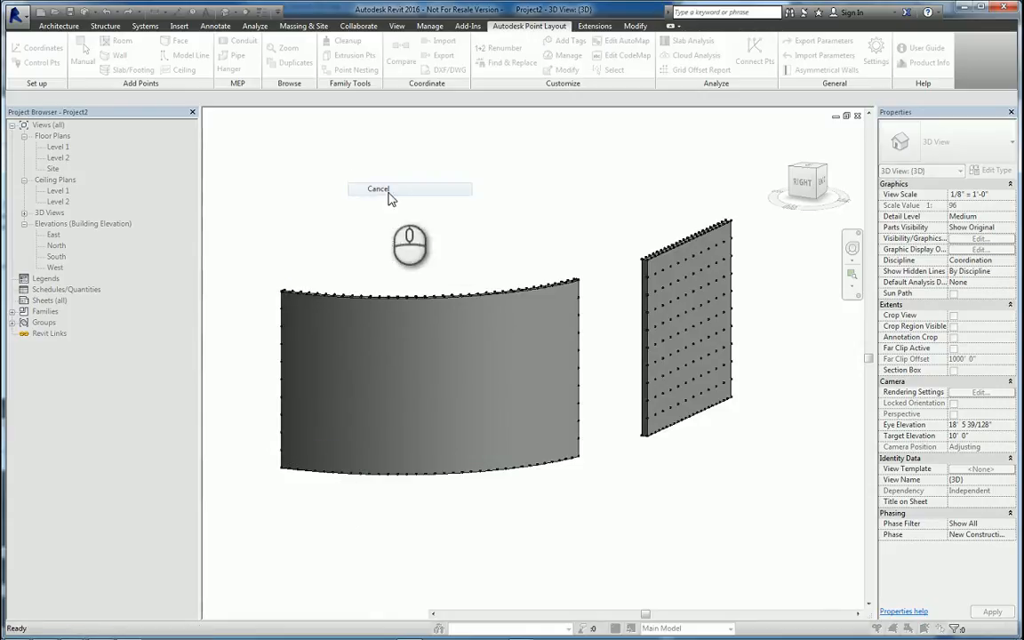
- Manually add a single point with the default settings and element-based snapping on the curved wall's face near its lower-left corner
{"action": "left_click", "coordinate": [82, 54]}
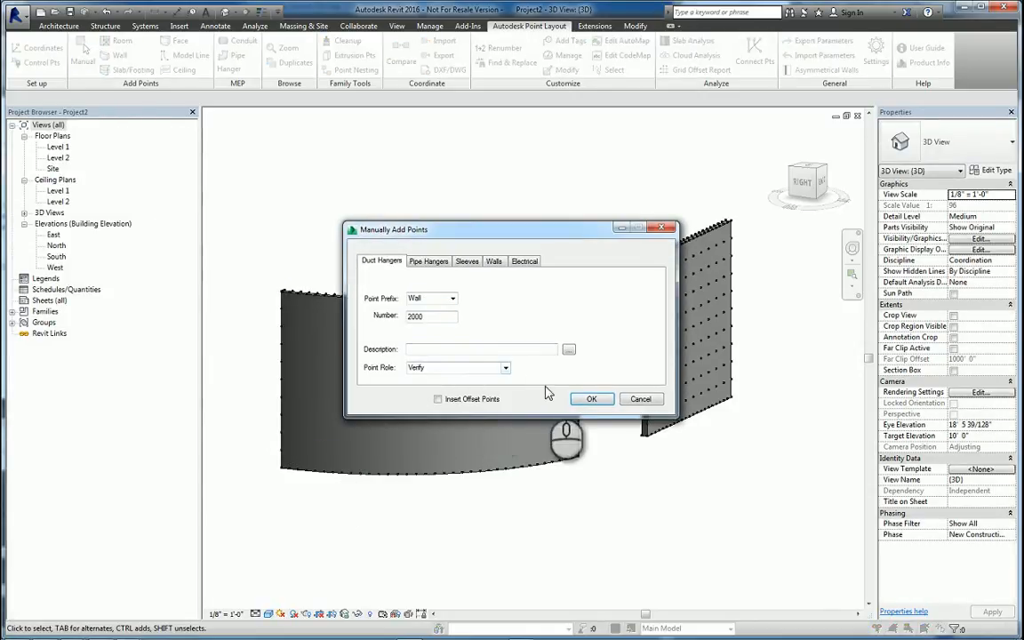
{"action": "left_click", "coordinate": [591, 398]}
{"action": "left_click", "coordinate": [484, 339]}
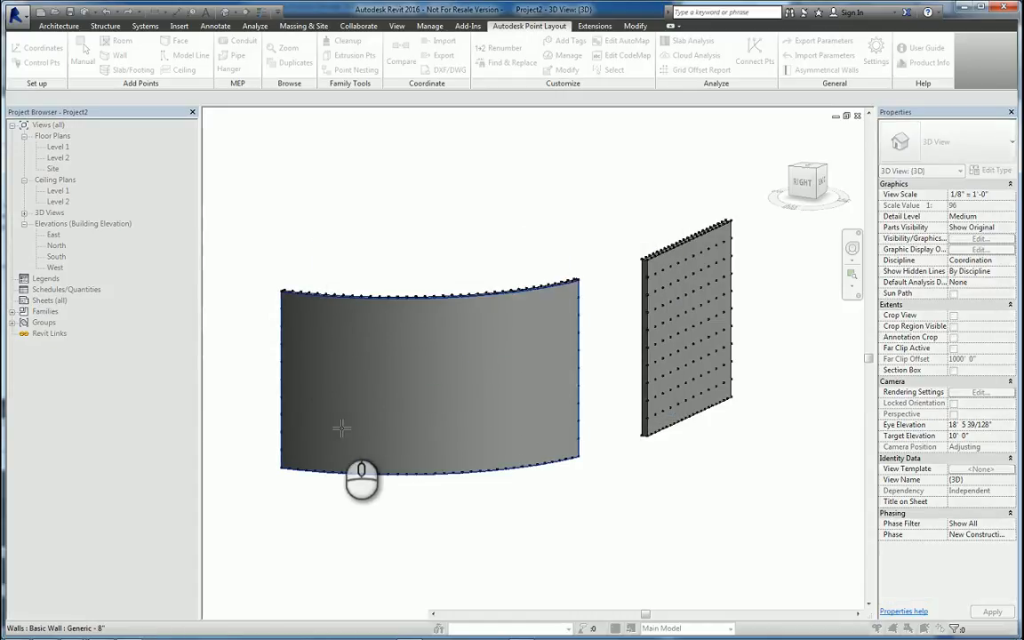
{"action": "scroll", "coordinate": [302, 440], "scroll_direction": "up", "scroll_amount": 6}
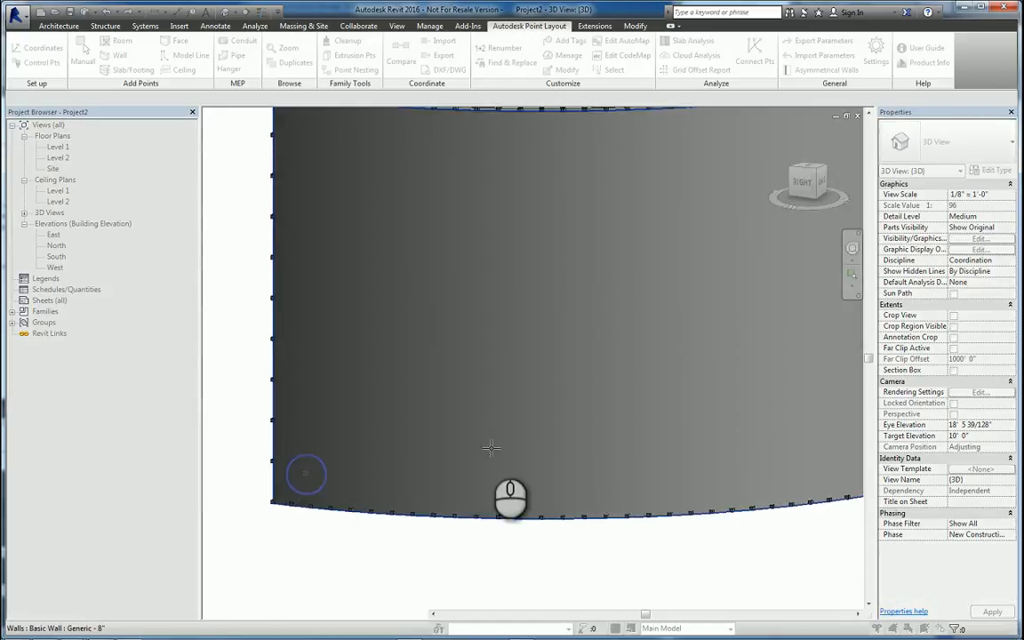
{"action": "right_click", "coordinate": [213, 228]}
{"action": "left_click", "coordinate": [239, 233]}
{"action": "scroll", "coordinate": [381, 376], "scroll_direction": "down", "scroll_amount": 1}
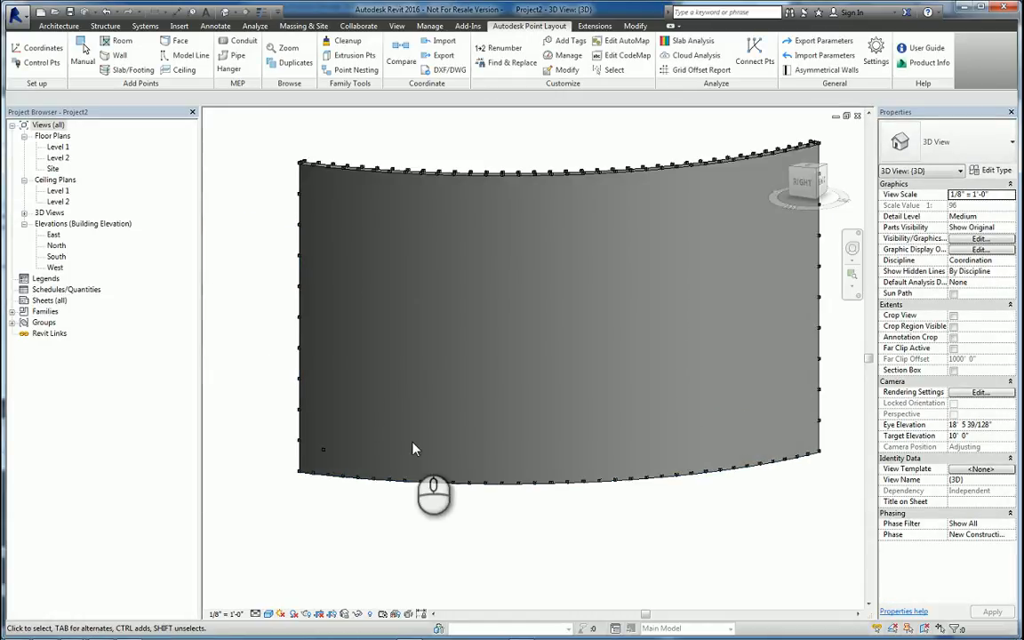
{"action": "middle_click_drag", "start_coordinate": [417, 447], "coordinate": [423, 428]}
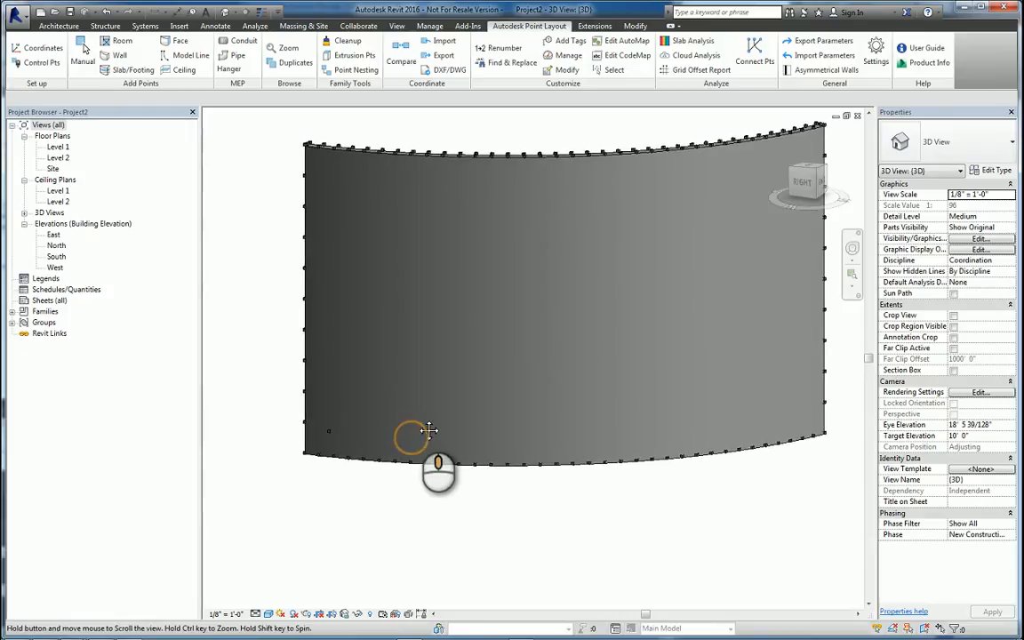
{"action": "double_click", "coordinate": [57, 245]}
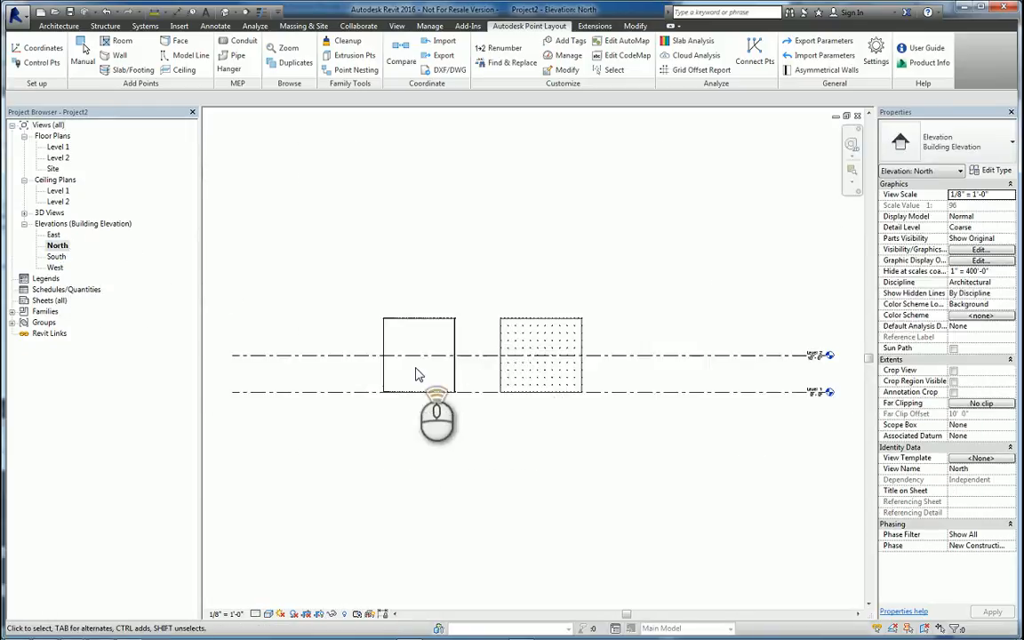
{"action": "scroll", "coordinate": [356, 405], "scroll_direction": "up", "scroll_amount": 4}
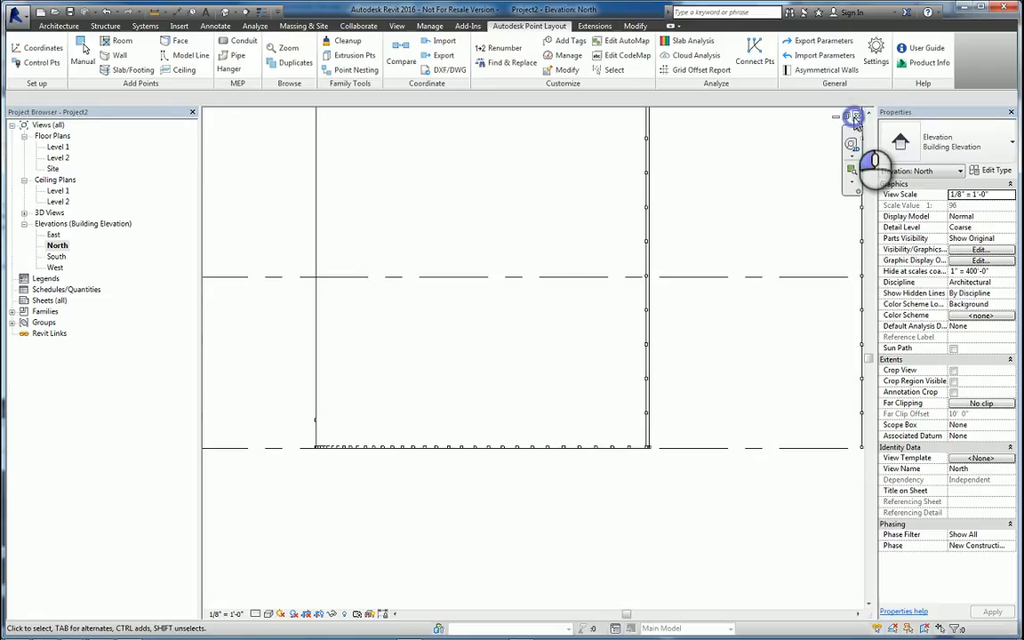
{"action": "left_click", "coordinate": [856, 117]}
{"action": "middle_click_drag", "start_coordinate": [559, 346], "coordinate": [578, 408], "text": "shift"}
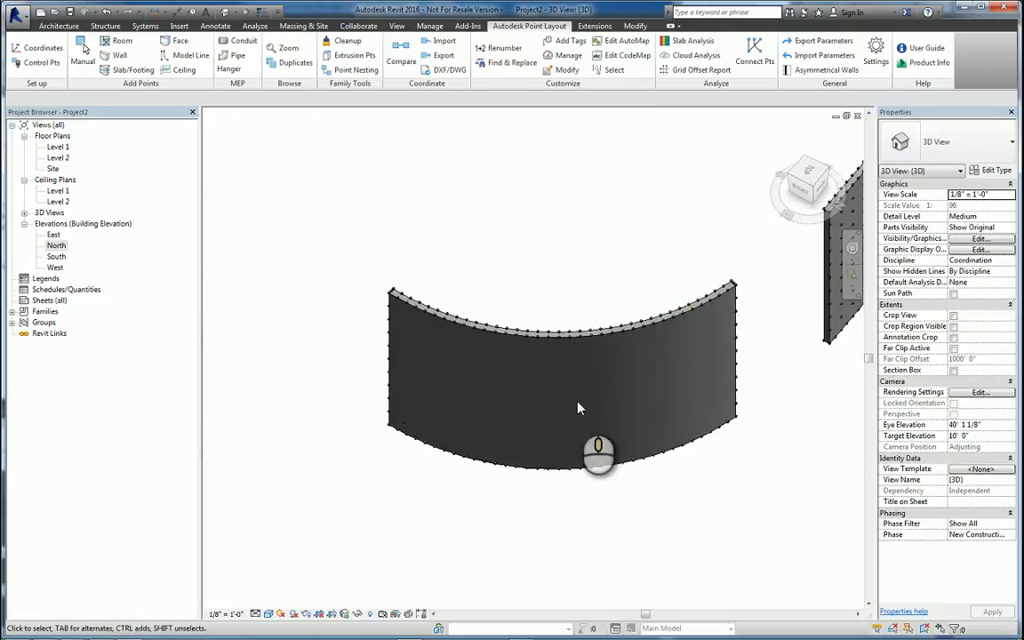
- Place a building elevation marker in the Level 1 floor plan, facing the outer side of the curved wall
{"action": "double_click", "coordinate": [58, 147]}
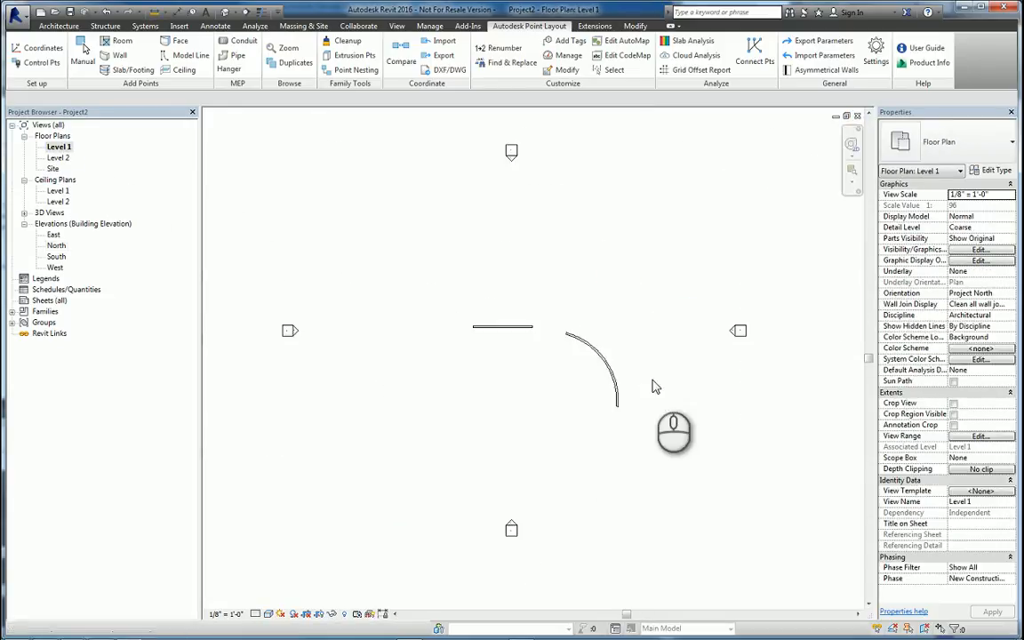
{"action": "scroll", "coordinate": [657, 373], "scroll_direction": "up", "scroll_amount": 3}
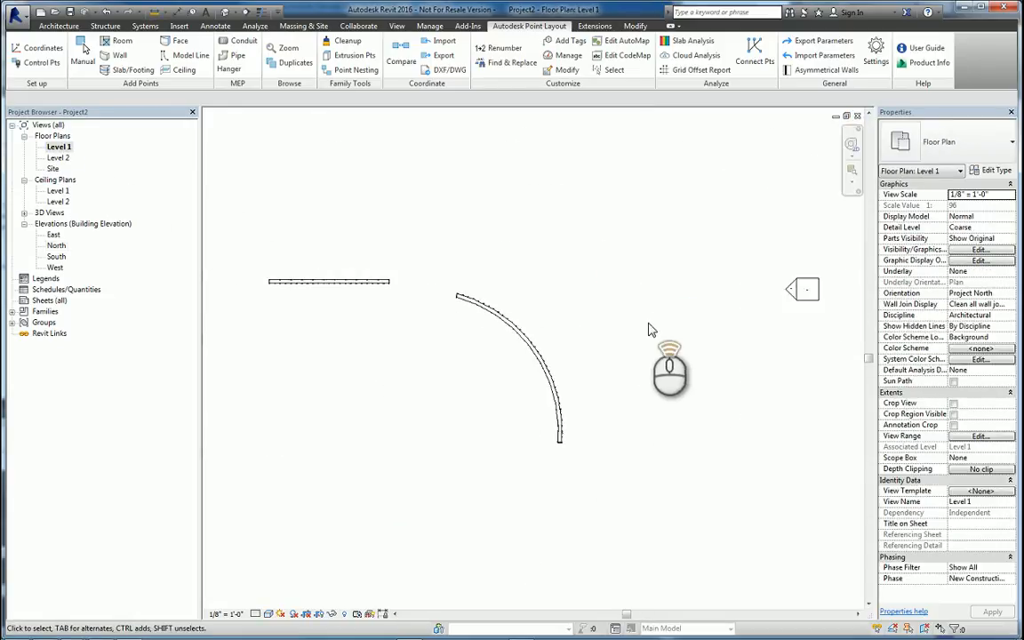
{"action": "left_click", "coordinate": [396, 26]}
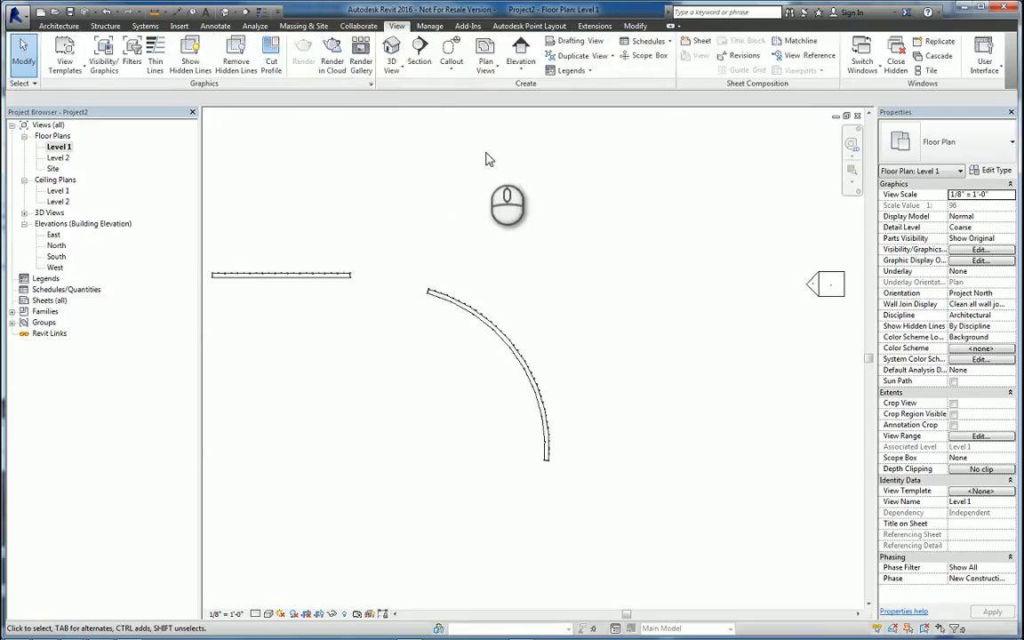
{"action": "left_click", "coordinate": [526, 73]}
{"action": "left_click", "coordinate": [530, 117]}
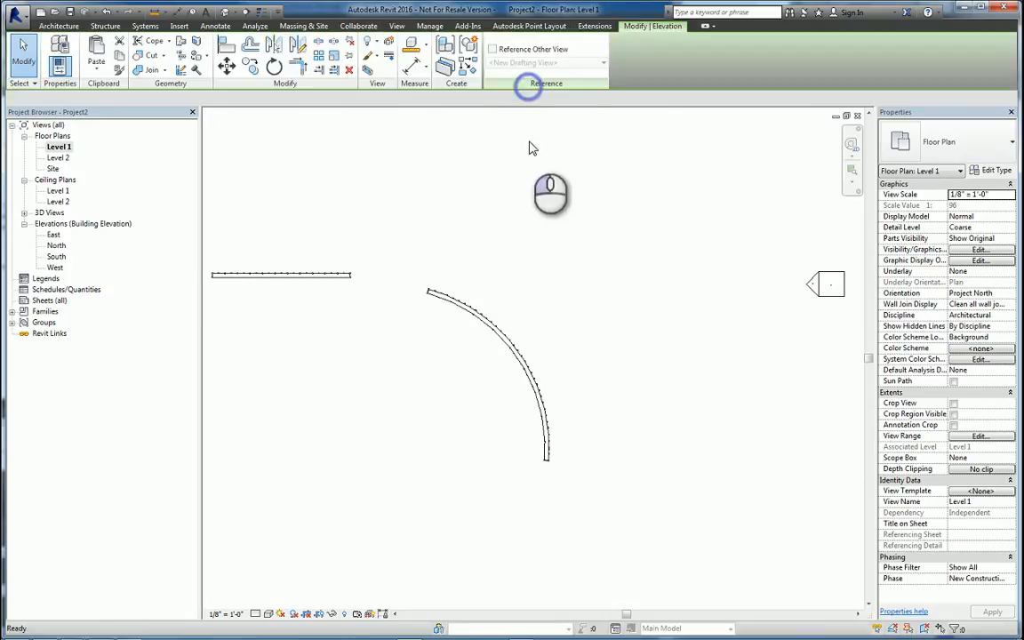
{"action": "left_click", "coordinate": [557, 326]}
{"action": "key", "text": "Escape"}
{"action": "key", "text": "Escape"}
- Open the elevation view of the new marker in front of the curved wall
{"action": "left_click", "coordinate": [546, 331]}
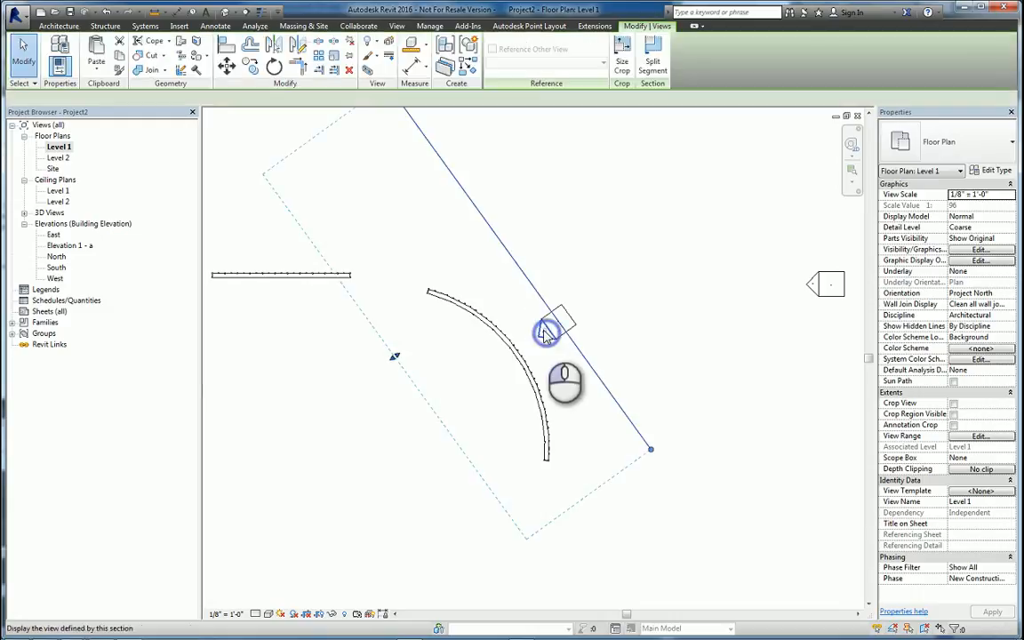
{"action": "left_click", "coordinate": [601, 268]}
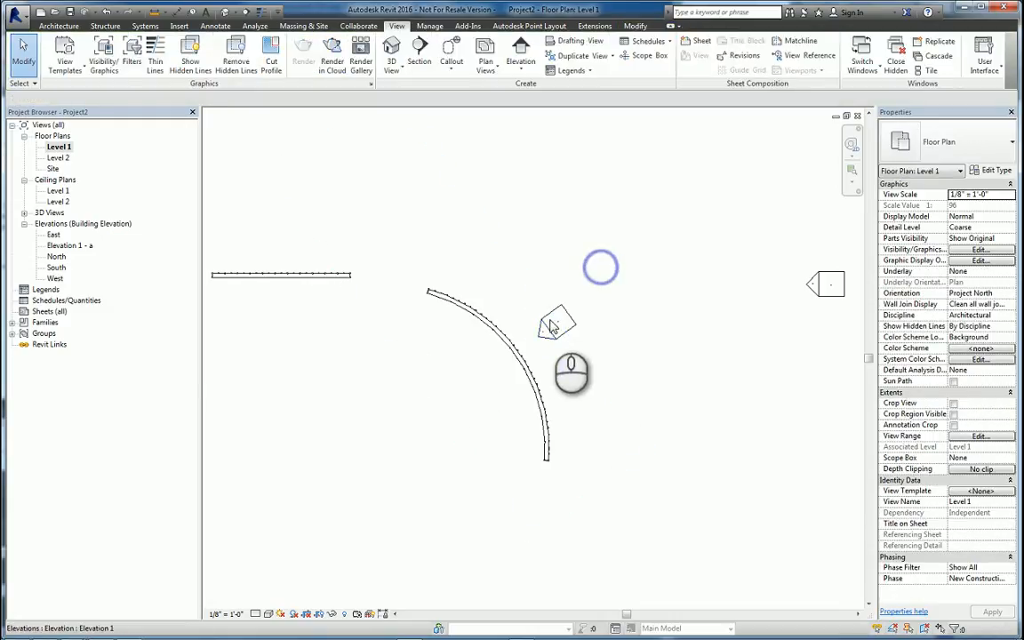
{"action": "double_click", "coordinate": [551, 327]}
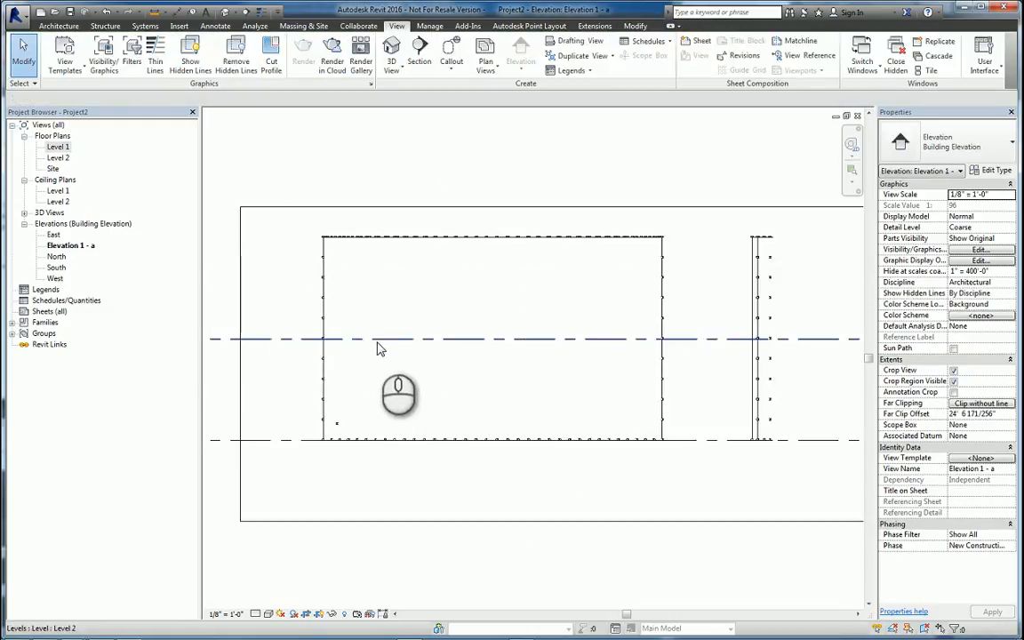
- Align the manually placed point's height with the first point above the bottom corner on the wall's left edge
{"action": "scroll", "coordinate": [335, 428], "scroll_direction": "up", "scroll_amount": 4}
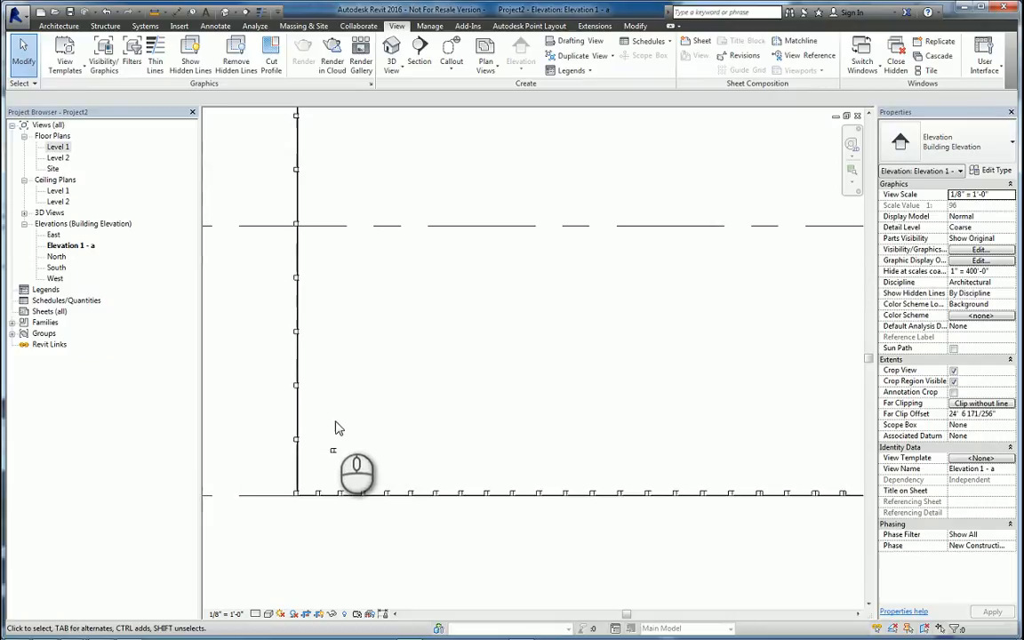
{"action": "scroll", "coordinate": [338, 425], "scroll_direction": "up", "scroll_amount": 2}
{"action": "key", "text": "l"}
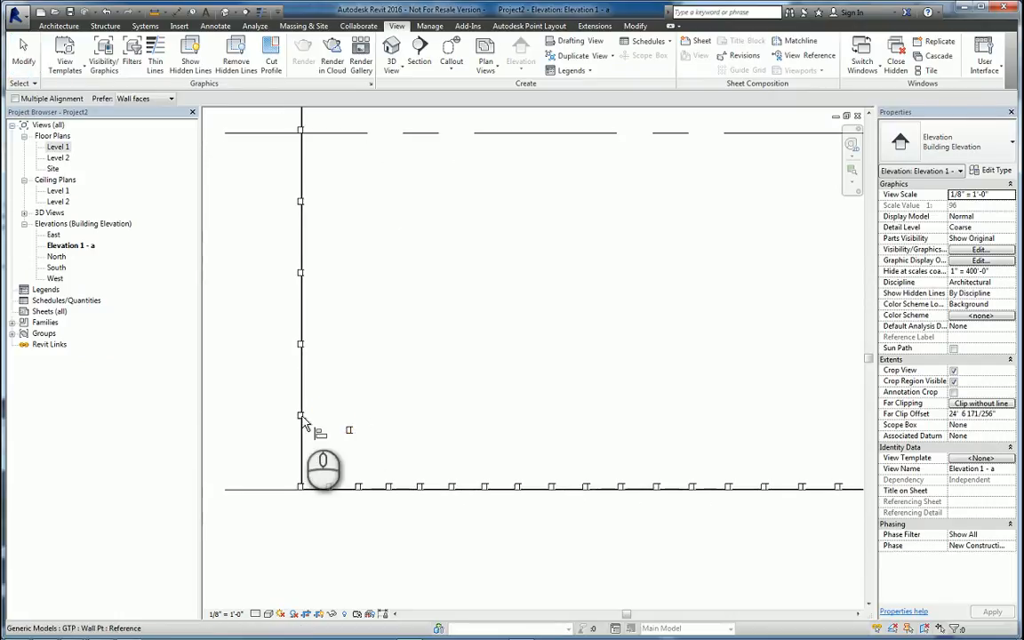
{"action": "scroll", "coordinate": [303, 421], "scroll_direction": "up", "scroll_amount": 2}
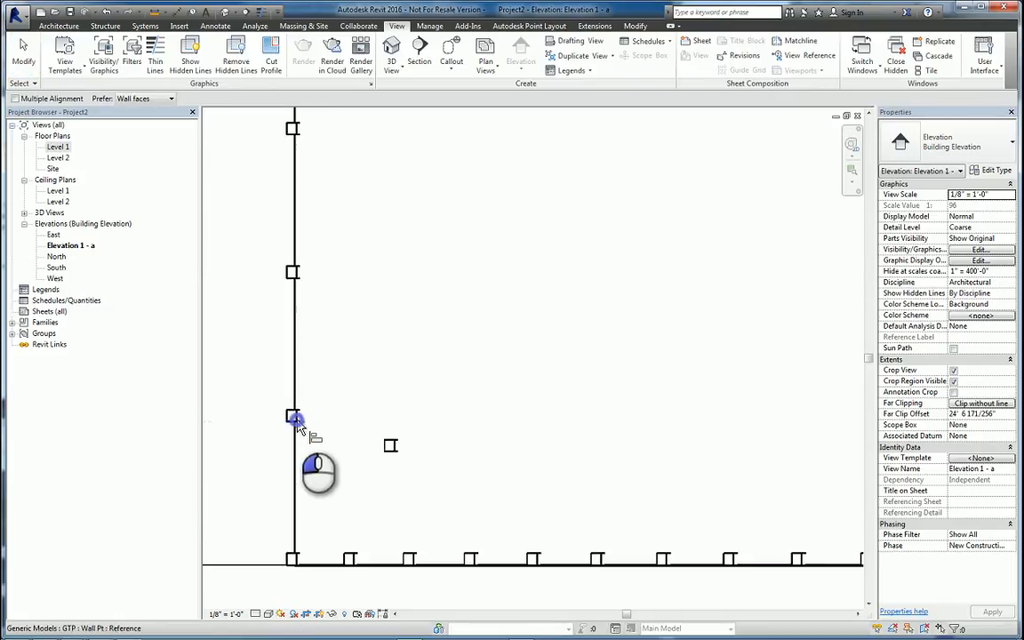
{"action": "left_click", "coordinate": [296, 420]}
{"action": "left_click", "coordinate": [392, 455]}
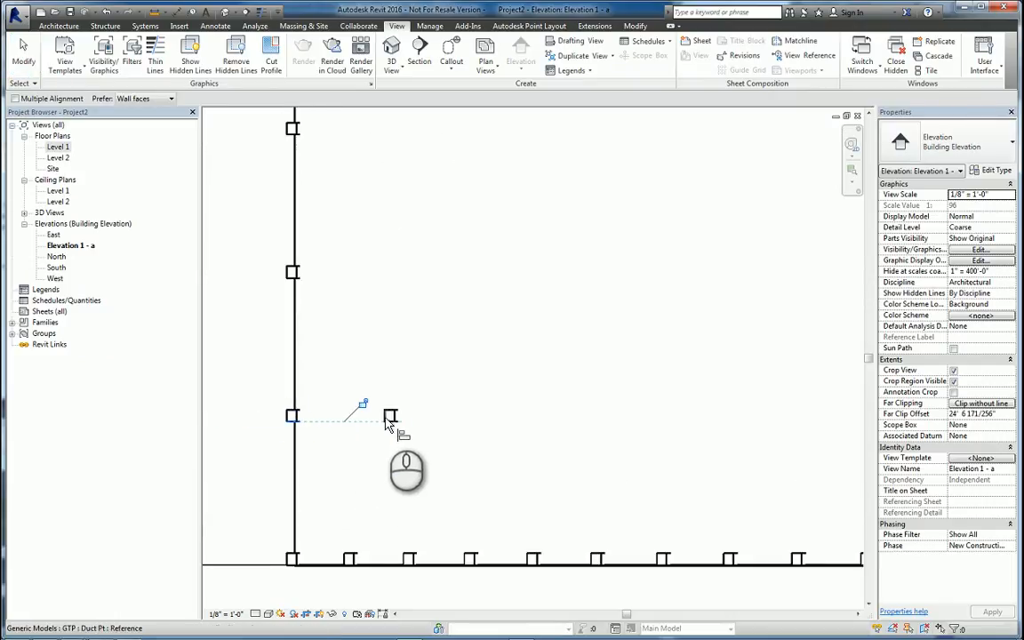
{"action": "key", "text": "Escape"}
{"action": "key", "text": "Escape"}
- Start a linear array of the aligned point, grouped and associated, with 9 items and the Last move option
{"action": "scroll", "coordinate": [422, 406], "scroll_direction": "down", "scroll_amount": 5}
{"action": "middle_click_drag", "start_coordinate": [557, 384], "coordinate": [408, 470]}
{"action": "scroll", "coordinate": [414, 466], "scroll_direction": "down", "scroll_amount": 1}
{"action": "middle_click_drag", "start_coordinate": [512, 466], "coordinate": [503, 466]}
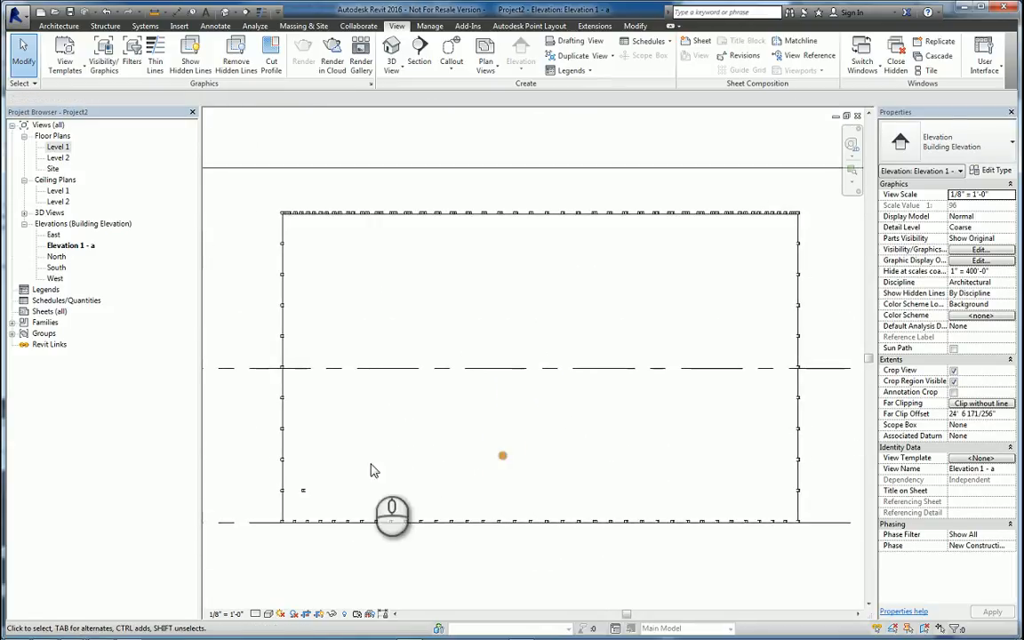
{"action": "left_click", "coordinate": [303, 489]}
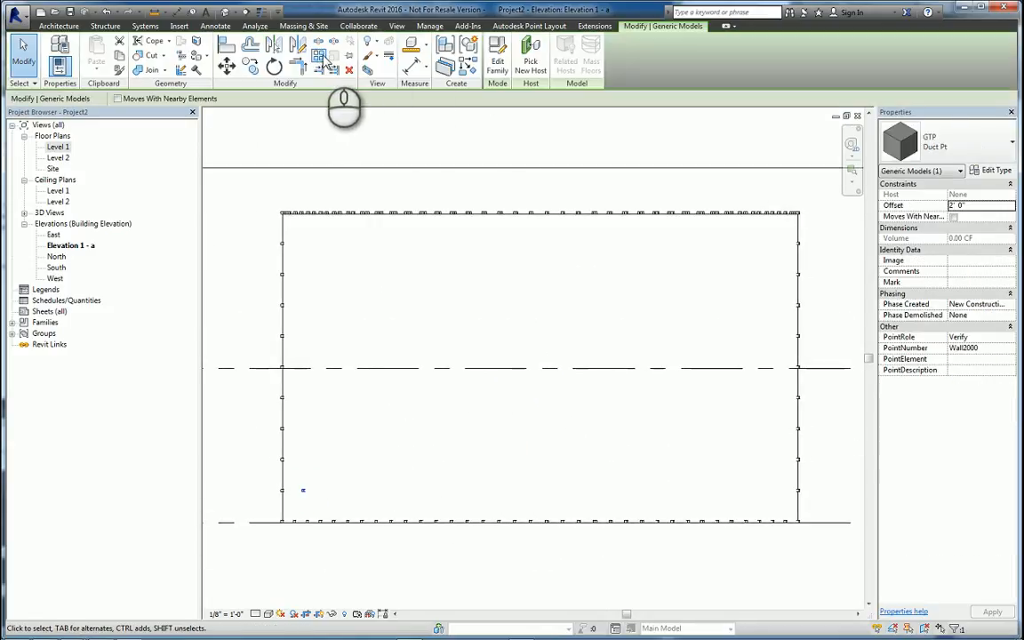
{"action": "left_click", "coordinate": [320, 56]}
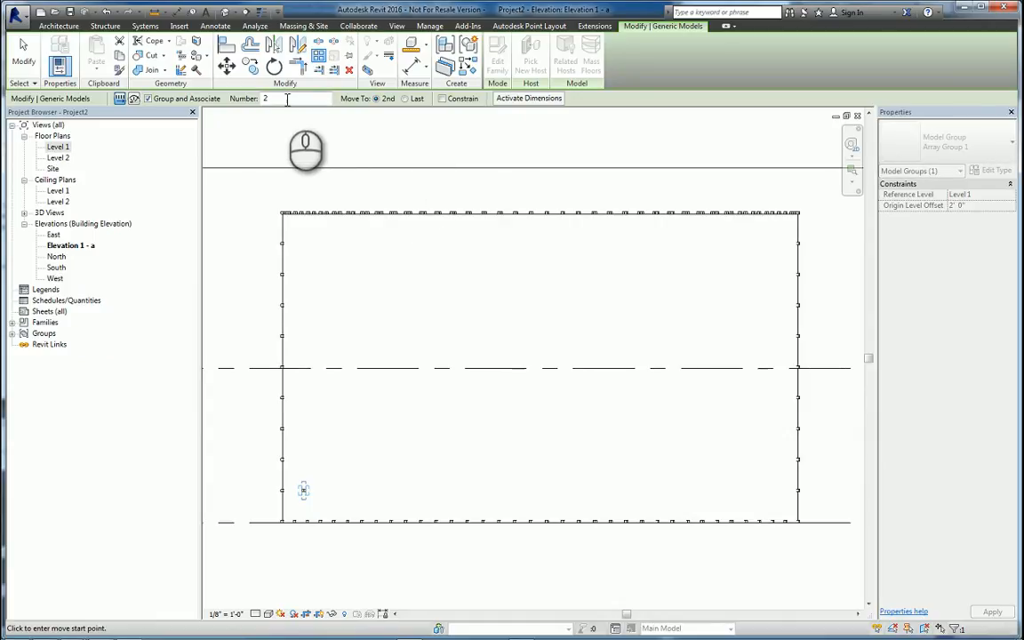
{"action": "double_click", "coordinate": [287, 99]}
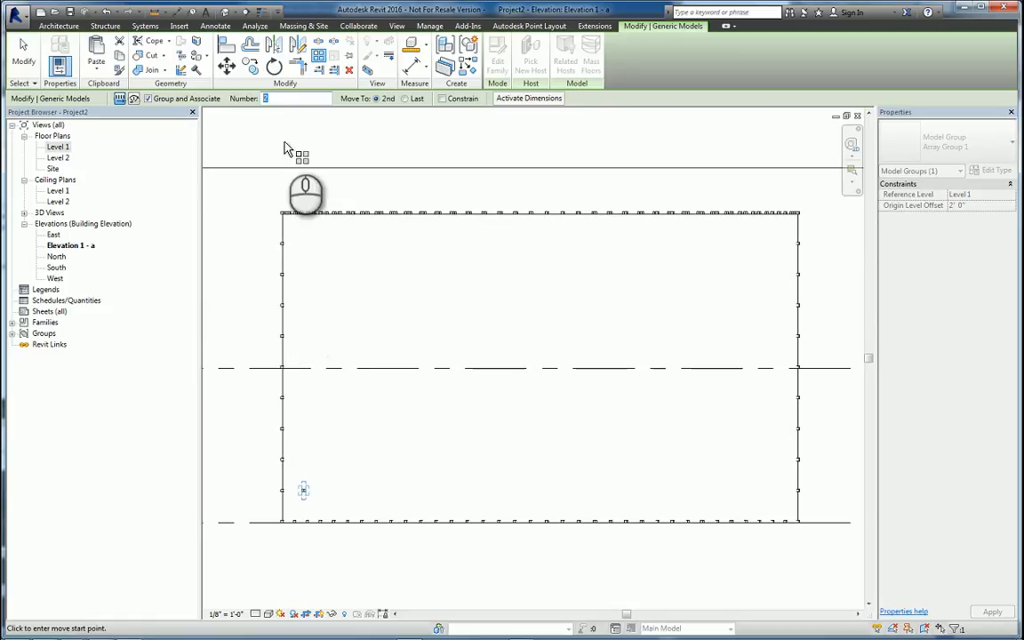
{"action": "left_click", "coordinate": [407, 99]}
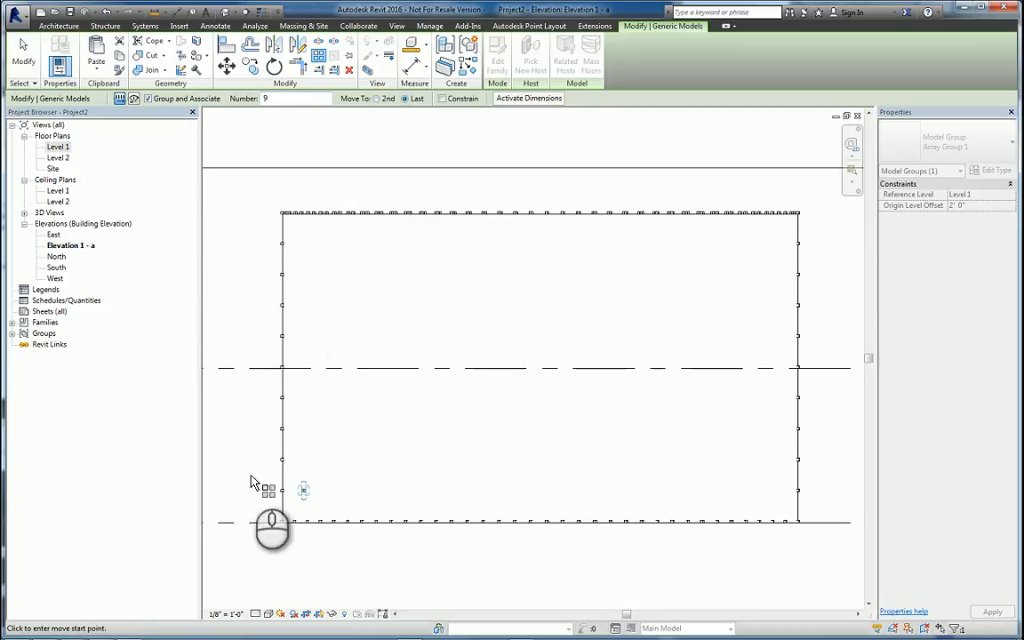
- Span the array vertically from the lowest edge point above the bottom corner to the highest one below the top corner, and accept the count
{"action": "scroll", "coordinate": [276, 489], "scroll_direction": "up", "scroll_amount": 4}
{"action": "left_click", "coordinate": [295, 505]}
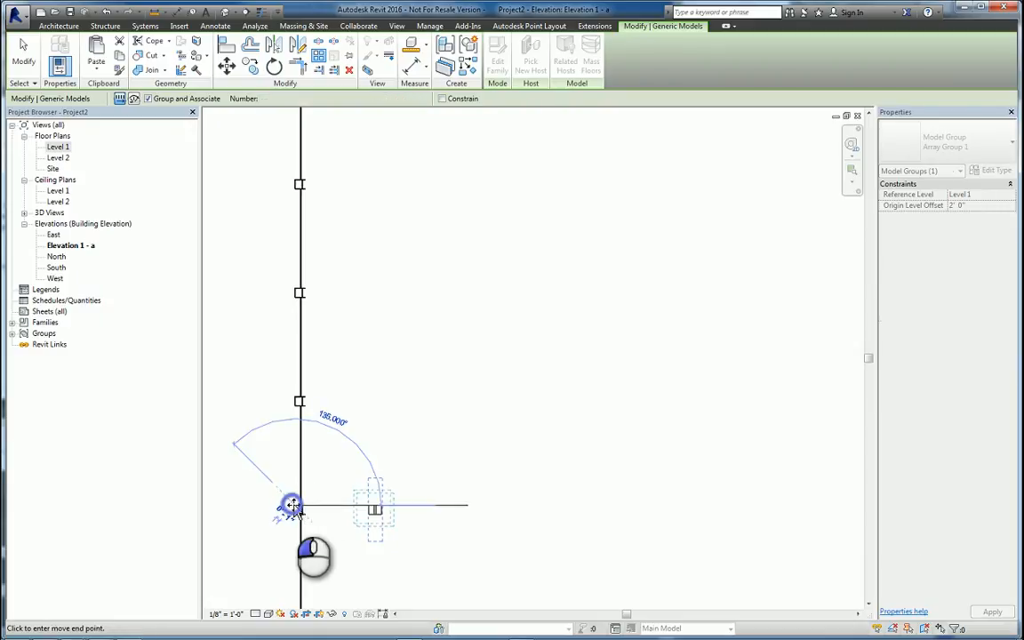
{"action": "scroll", "coordinate": [302, 369], "scroll_direction": "down", "scroll_amount": 2}
{"action": "middle_click_drag", "start_coordinate": [301, 218], "coordinate": [305, 578]}
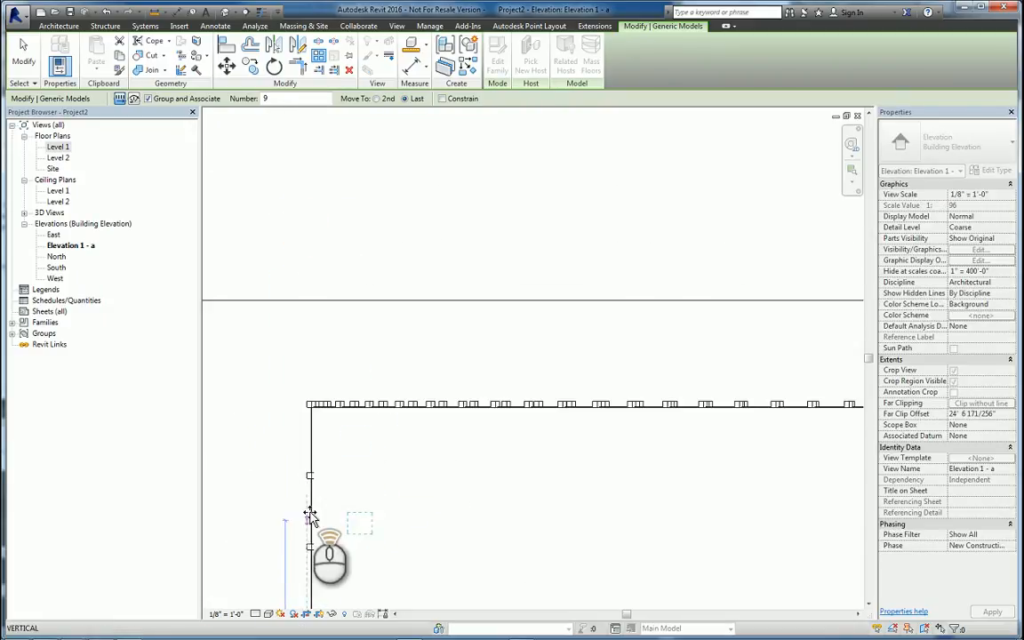
{"action": "scroll", "coordinate": [309, 511], "scroll_direction": "up", "scroll_amount": 3}
{"action": "left_click", "coordinate": [308, 437]}
{"action": "scroll", "coordinate": [380, 421], "scroll_direction": "down", "scroll_amount": 4}
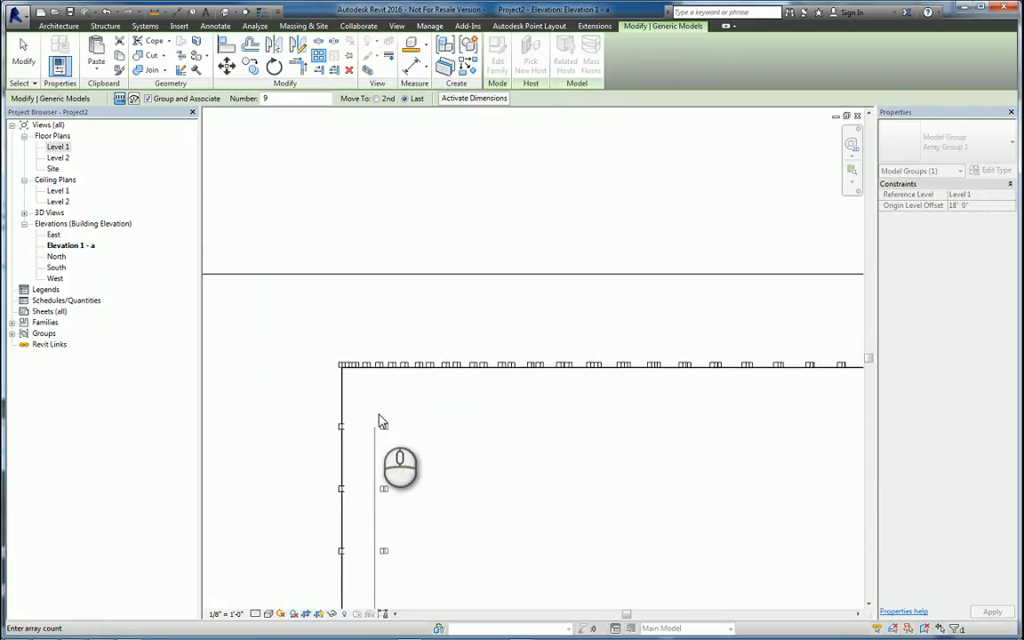
{"action": "middle_click_drag", "start_coordinate": [380, 420], "coordinate": [386, 304]}
{"action": "scroll", "coordinate": [356, 305], "scroll_direction": "down", "scroll_amount": 2}
{"action": "left_click", "coordinate": [258, 284]}
{"action": "scroll", "coordinate": [405, 379], "scroll_direction": "down", "scroll_amount": 1}
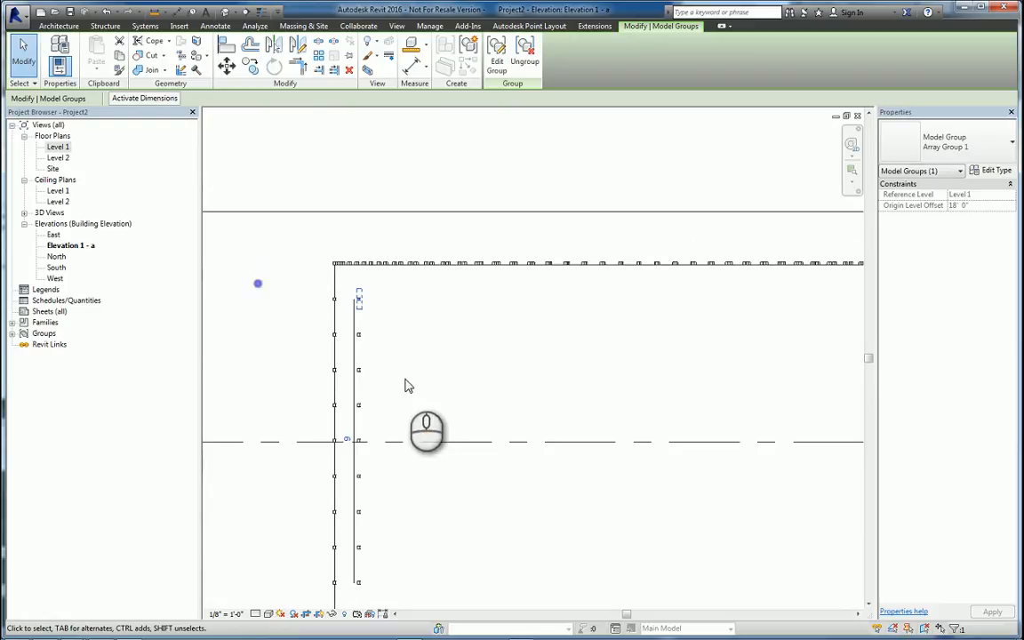
{"action": "middle_click_drag", "start_coordinate": [412, 394], "coordinate": [403, 361]}
{"action": "left_click", "coordinate": [267, 342]}
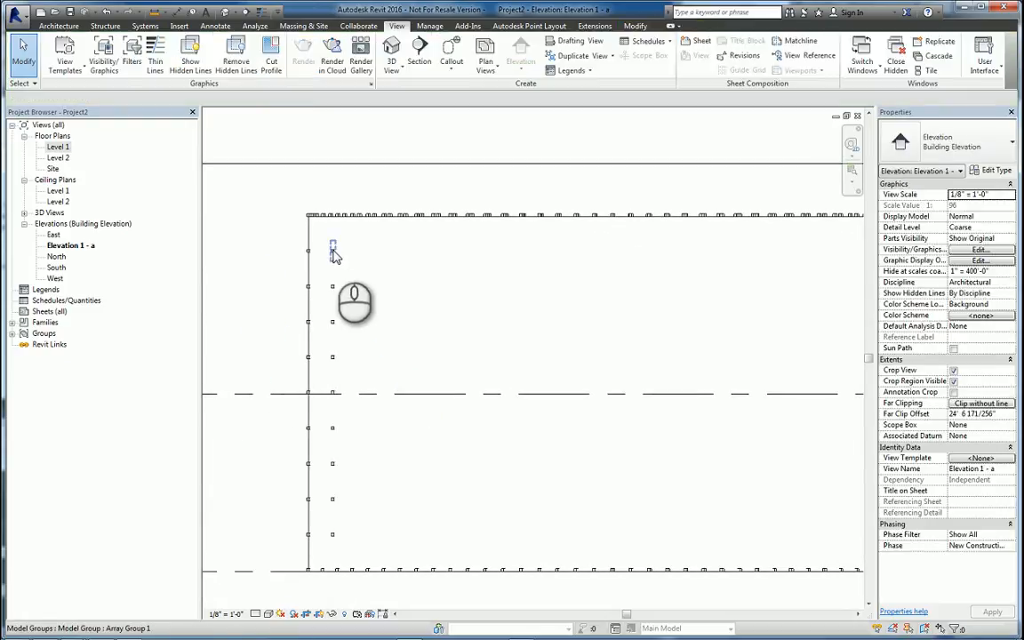
- Array the vertical column of nine points horizontally across the curved wall as 40 grouped items, with the last about 31' 0" away near the opposite edge
{"action": "left_click_drag", "start_coordinate": [317, 226], "coordinate": [359, 550]}
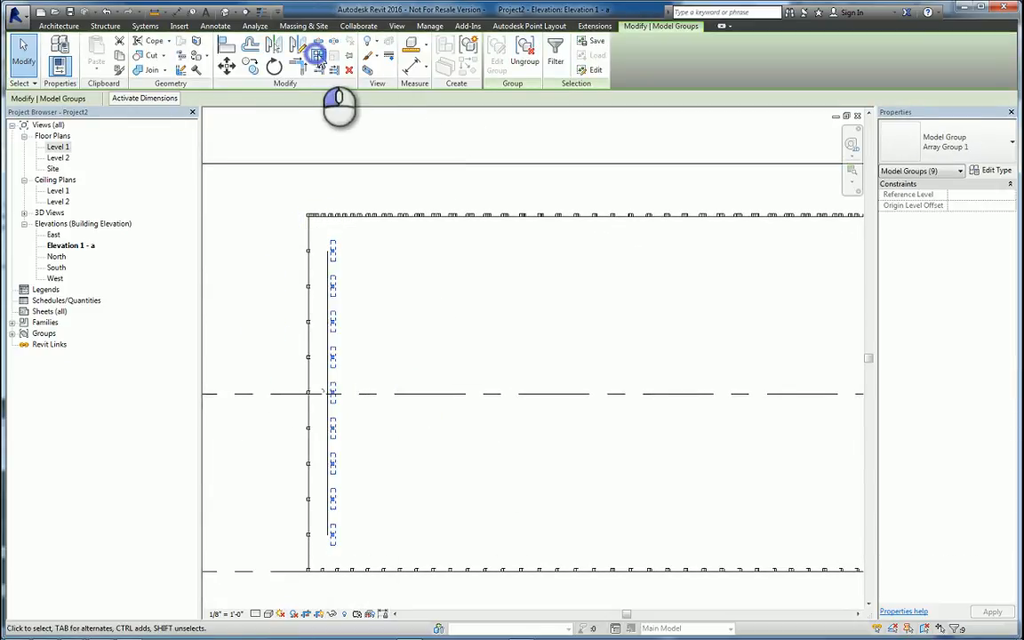
{"action": "left_click", "coordinate": [317, 55]}
{"action": "double_click", "coordinate": [294, 102]}
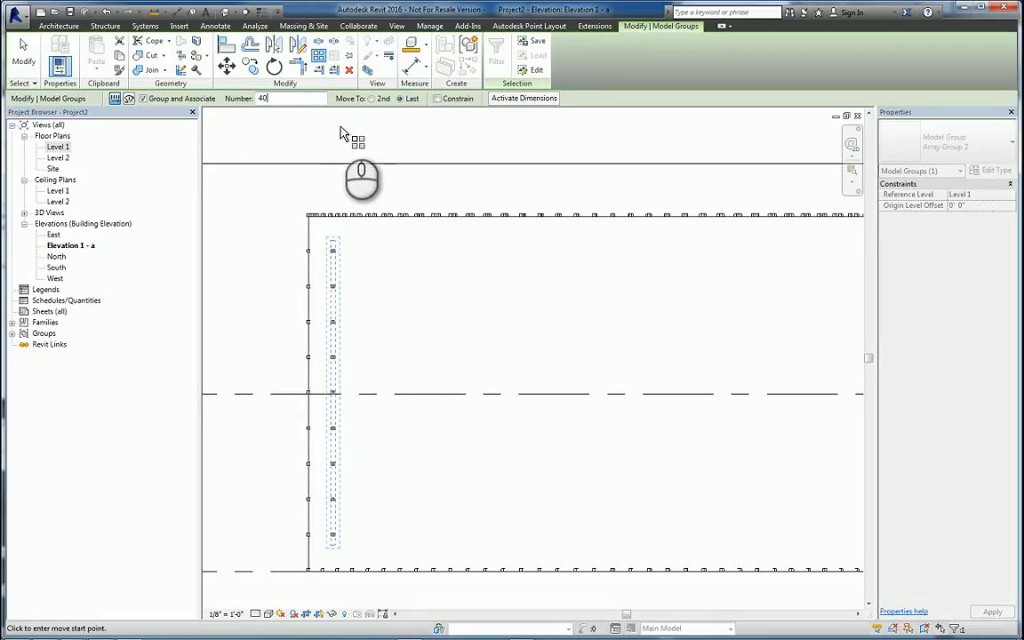
{"action": "left_click", "coordinate": [337, 251]}
{"action": "middle_click_drag", "start_coordinate": [539, 255], "coordinate": [263, 258]}
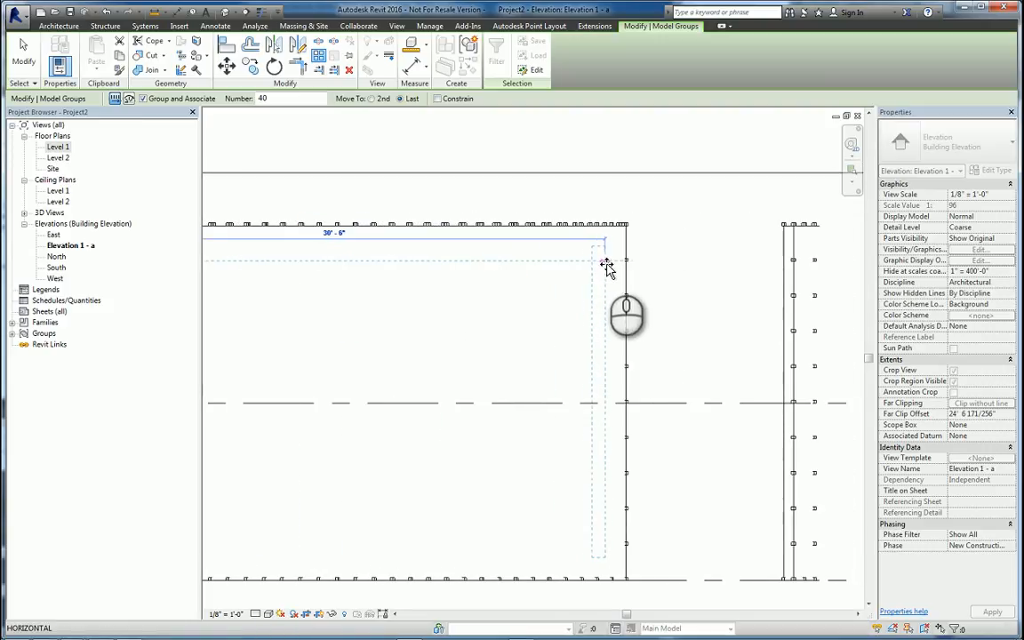
{"action": "left_click", "coordinate": [613, 264]}
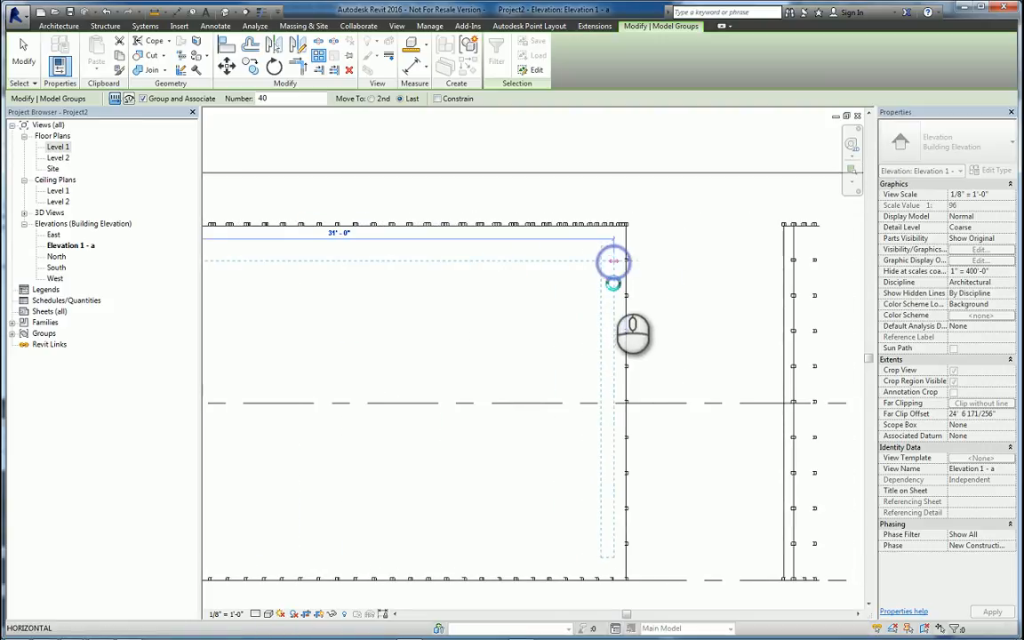
{"action": "left_click", "coordinate": [640, 153]}
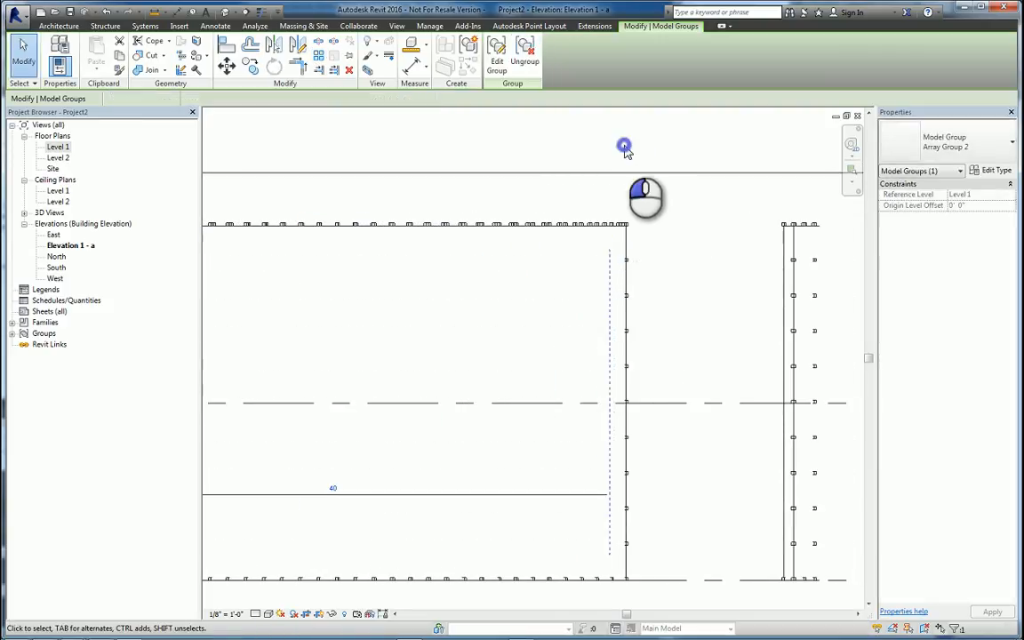
- Open the 3D view and examine from several angles how the arrayed point grid sits relative to the curved wall face
{"action": "left_click", "coordinate": [224, 12]}
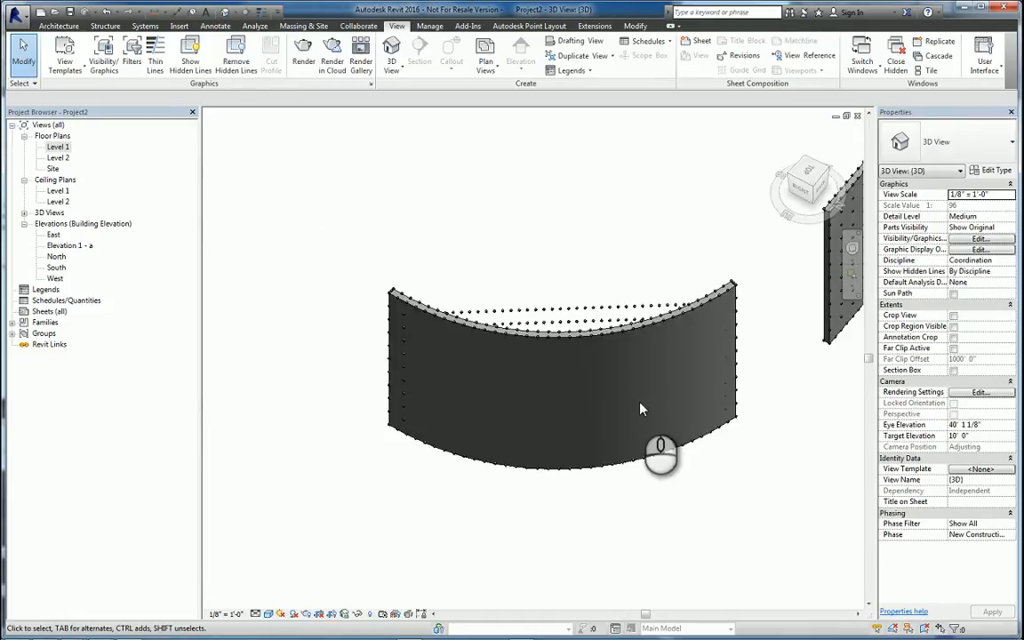
{"action": "middle_click_drag", "start_coordinate": [636, 424], "coordinate": [460, 384], "text": "shift"}
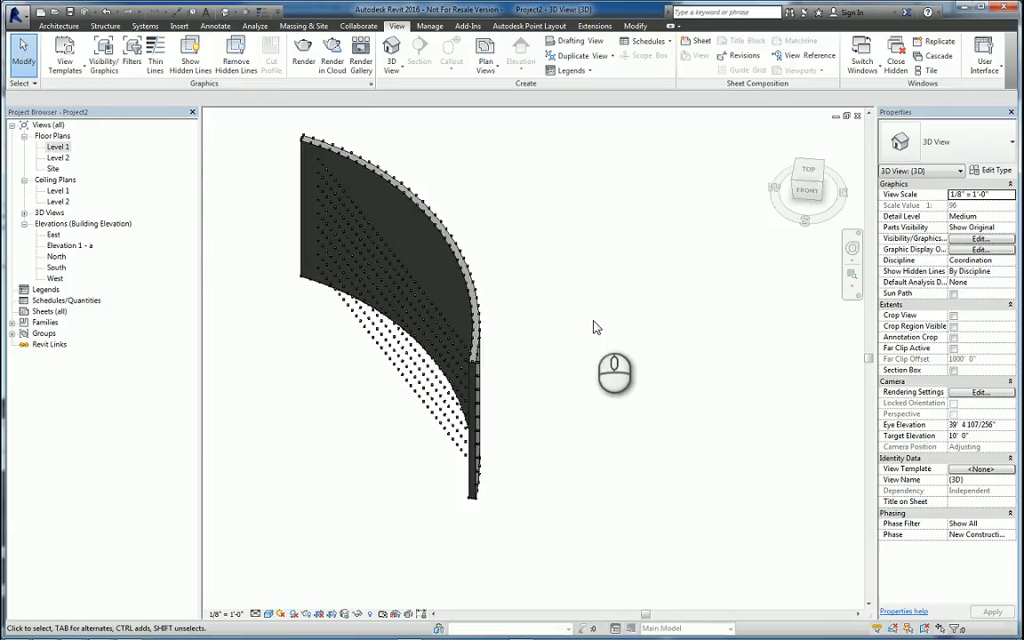
{"action": "middle_click_drag", "start_coordinate": [526, 382], "coordinate": [514, 370]}
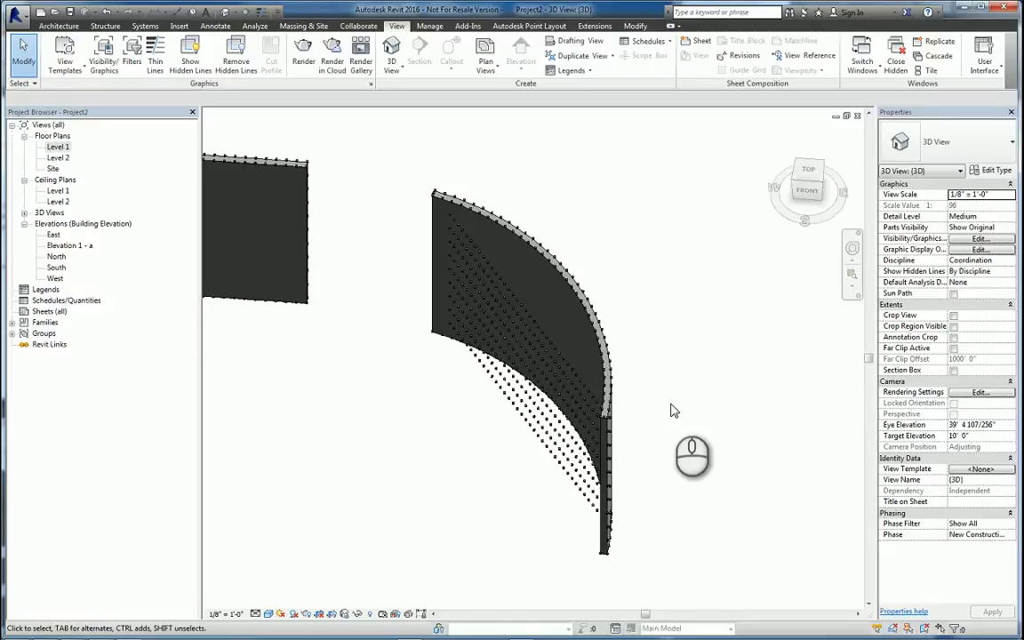
{"action": "left_click", "coordinate": [526, 26]}
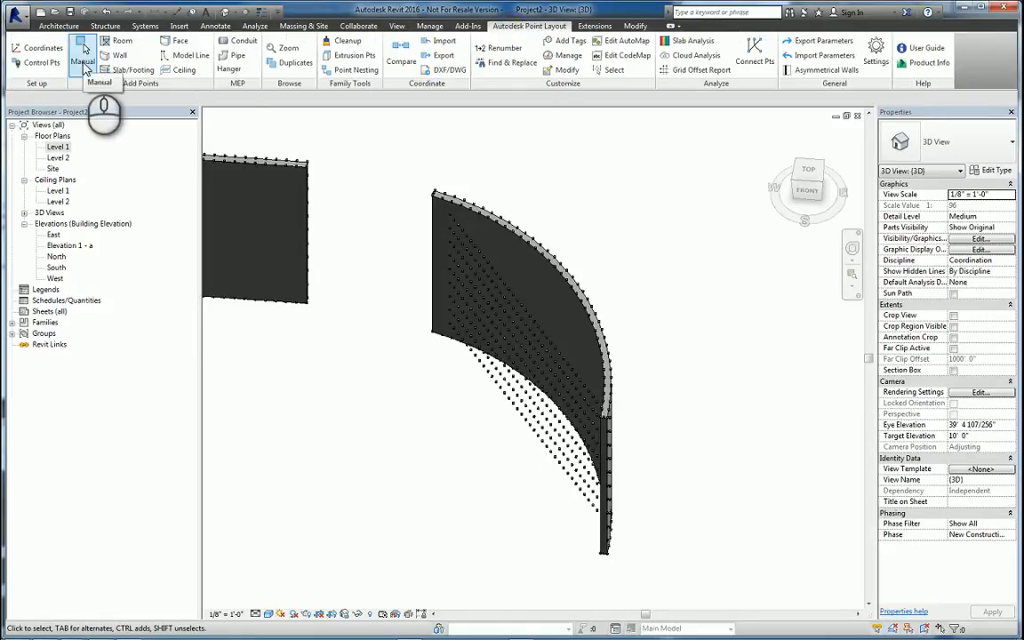